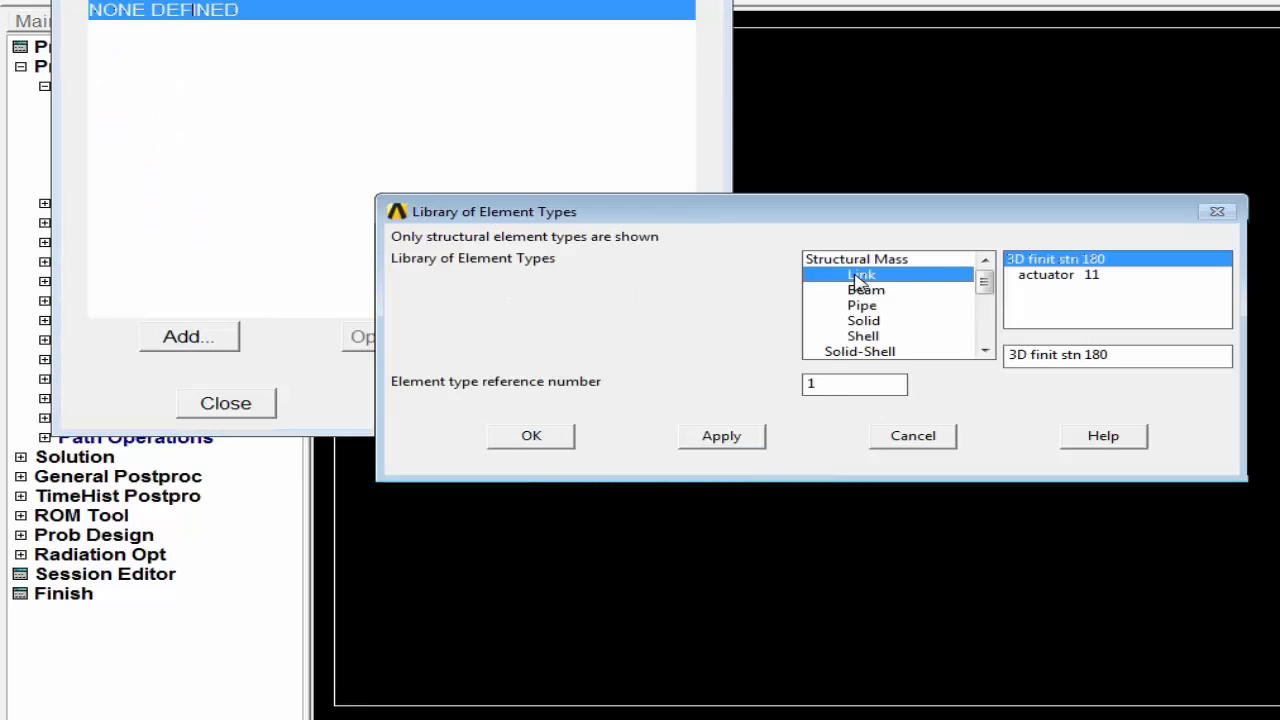
Add the Link 3D finit stn 180 element type with reference number 1 and finish the element type definition.
left_click(531, 435)
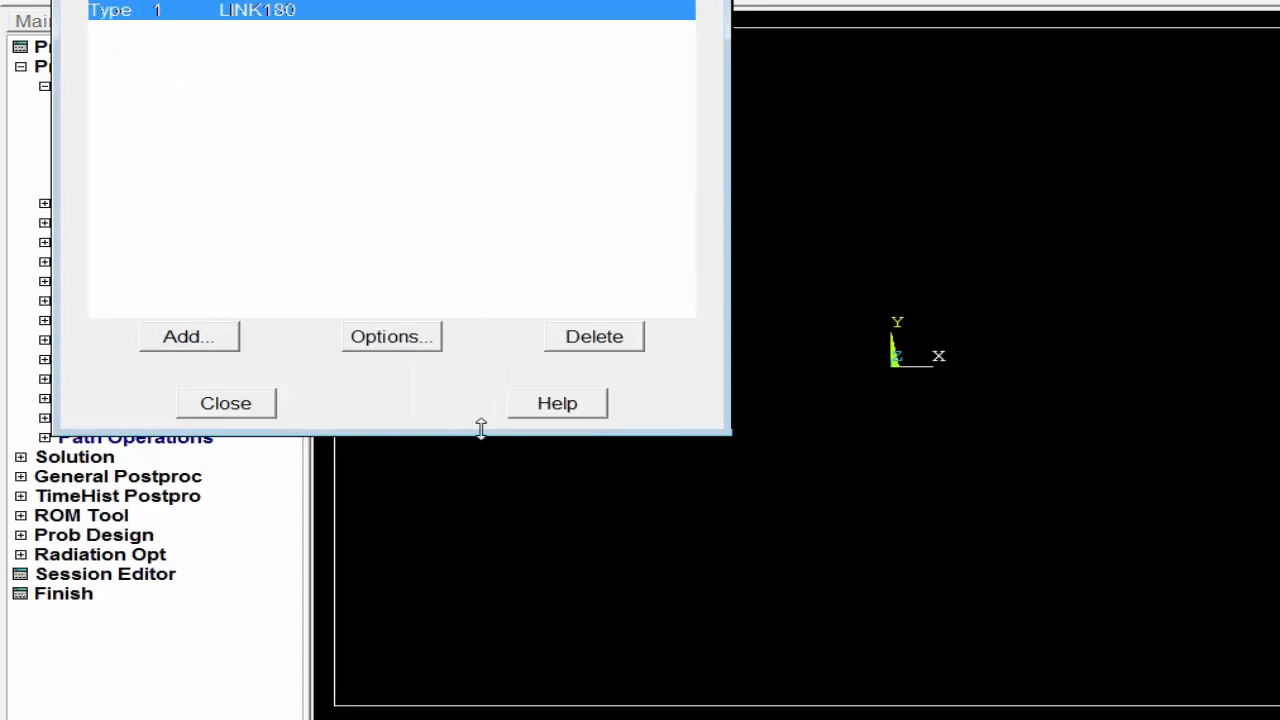
left_click(252, 405)
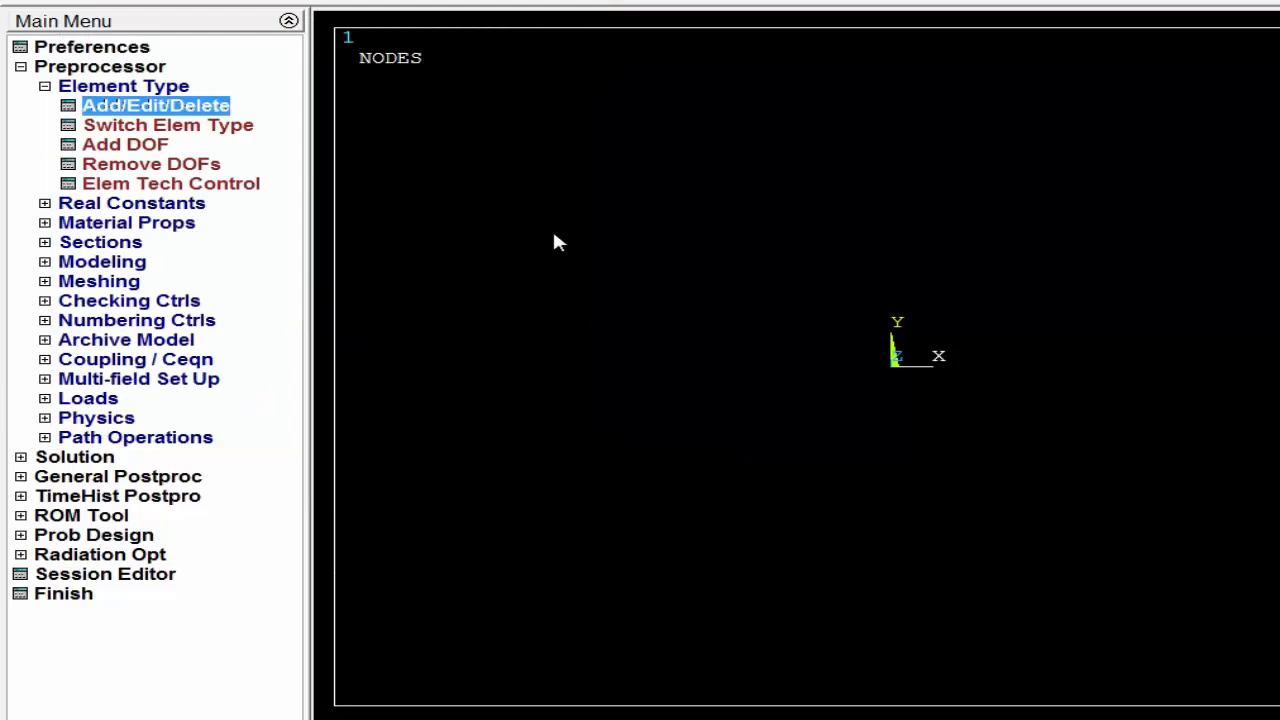
left_click(125, 88)
Define real constant set 1 for the LINK180 element type with a cross-sectional area of 90.
left_click(137, 107)
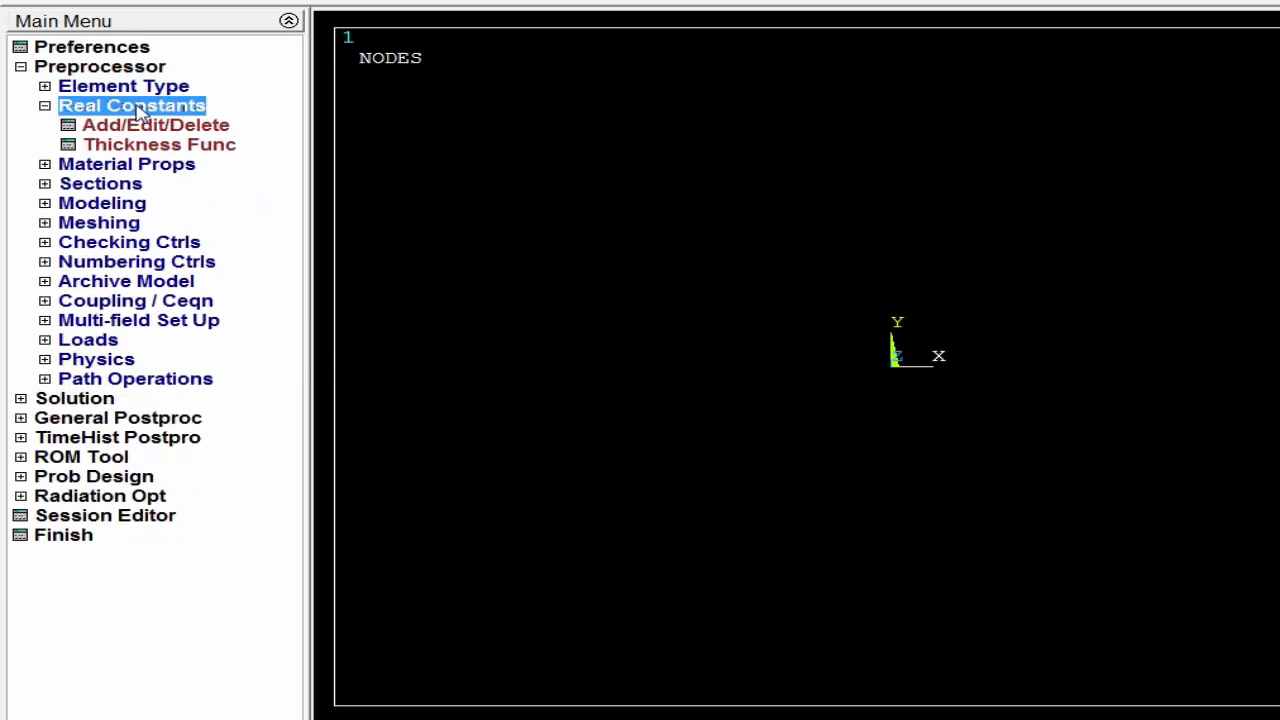
left_click(171, 128)
left_click(130, 272)
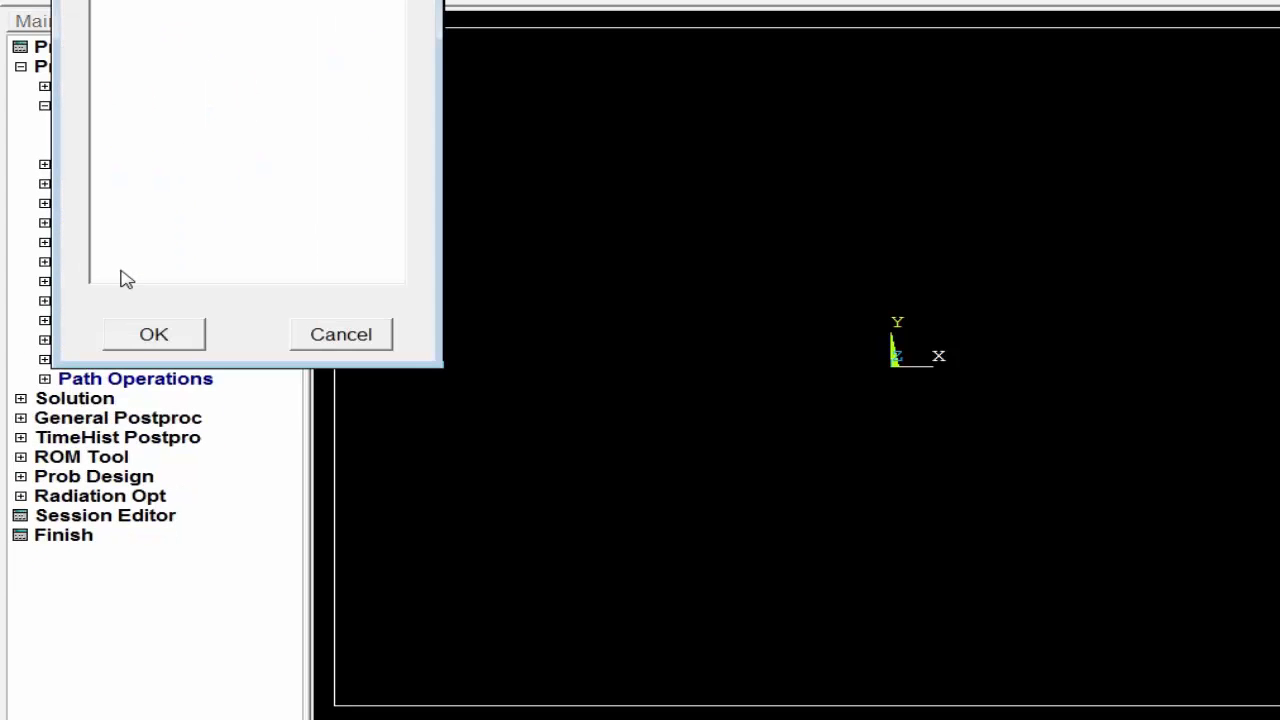
left_click(180, 345)
left_click(953, 302)
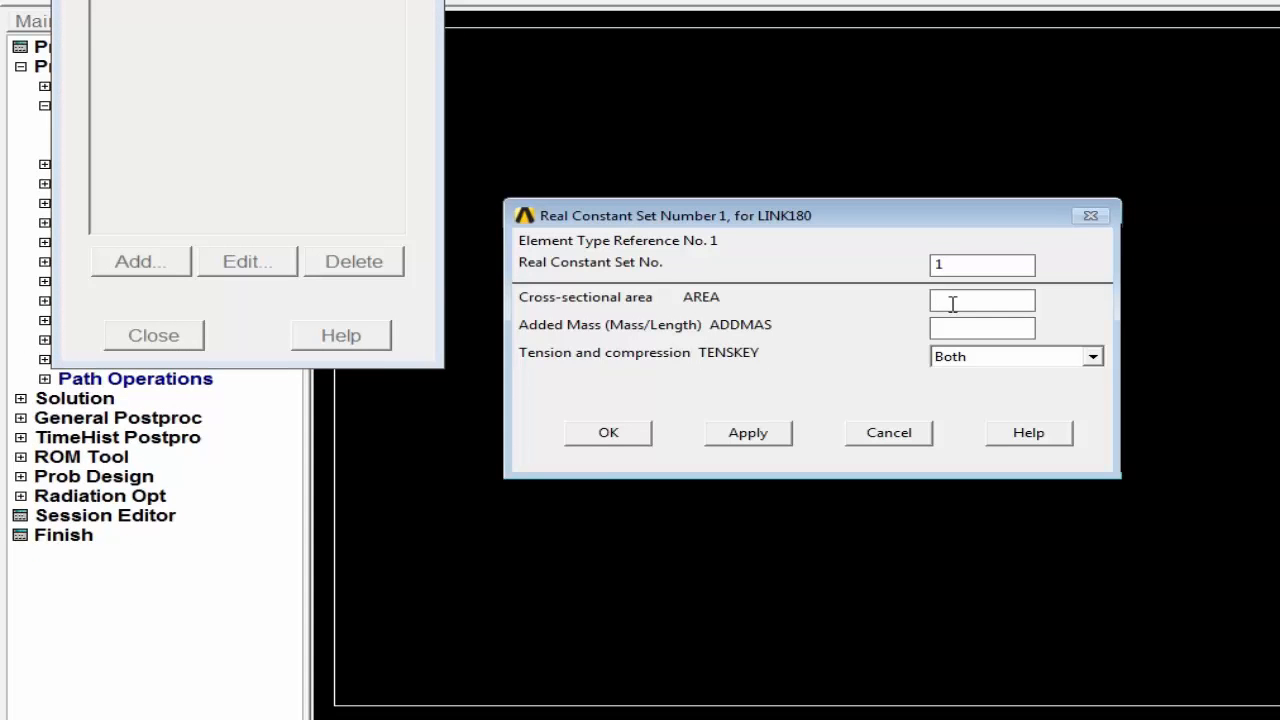
type("90")
left_click(764, 434)
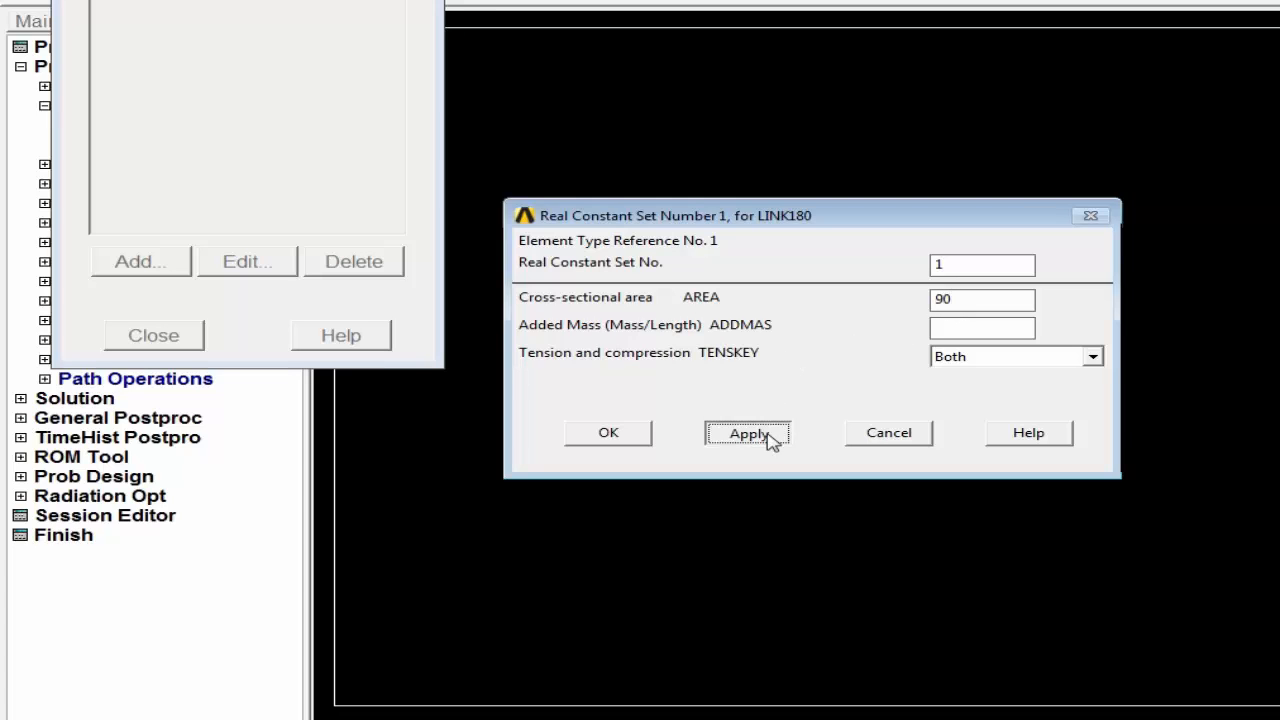
Define real constant set 2 with a cross-sectional area of 120 and finish the real constants definition.
left_click(983, 263)
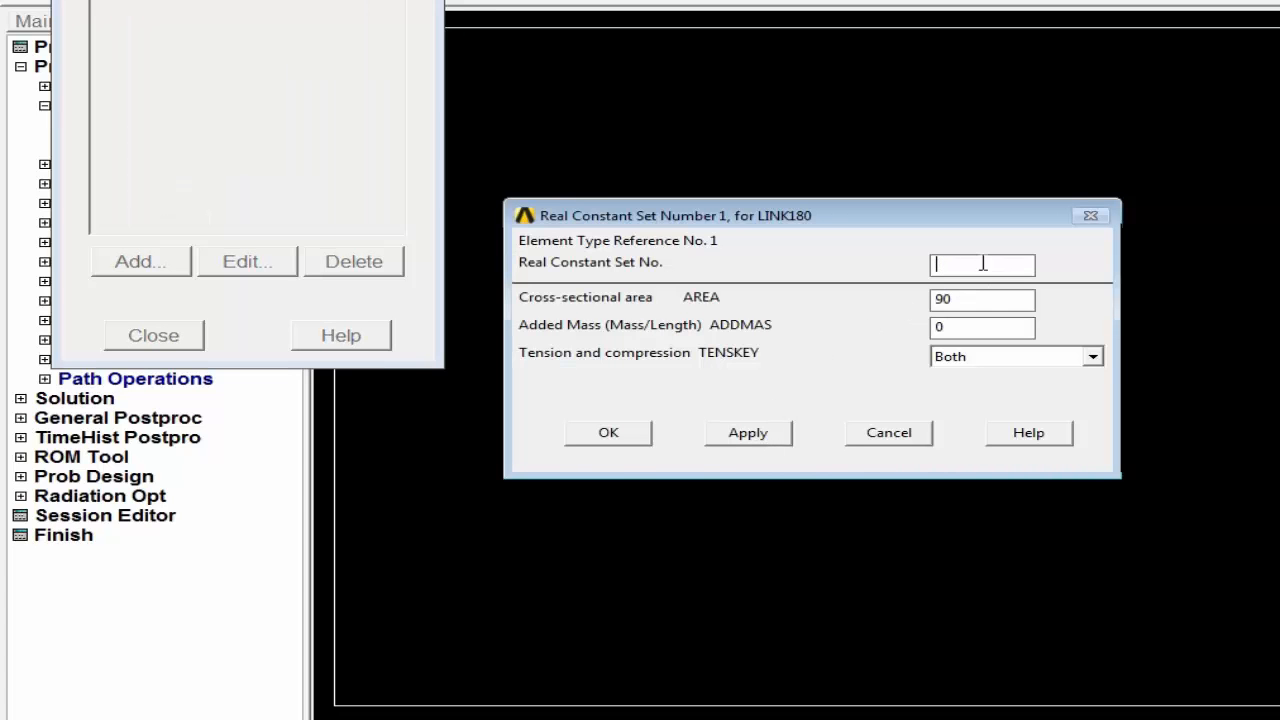
type("2")
left_click(957, 302)
key("BackSpace")
key("BackSpace")
type("120")
left_click(617, 434)
left_click(174, 340)
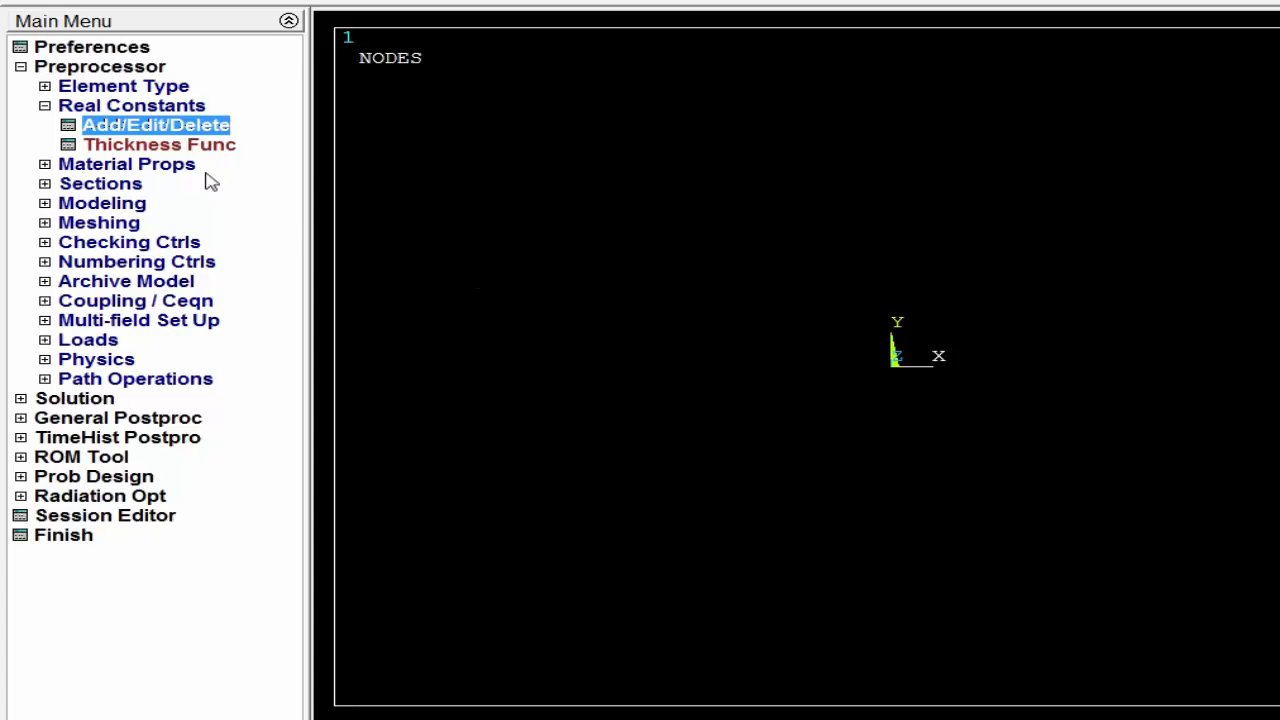
double_click(156, 106)
Define linear elastic isotropic properties for material model 1 with EX 200e3 and PRXY 0.3.
left_click(160, 127)
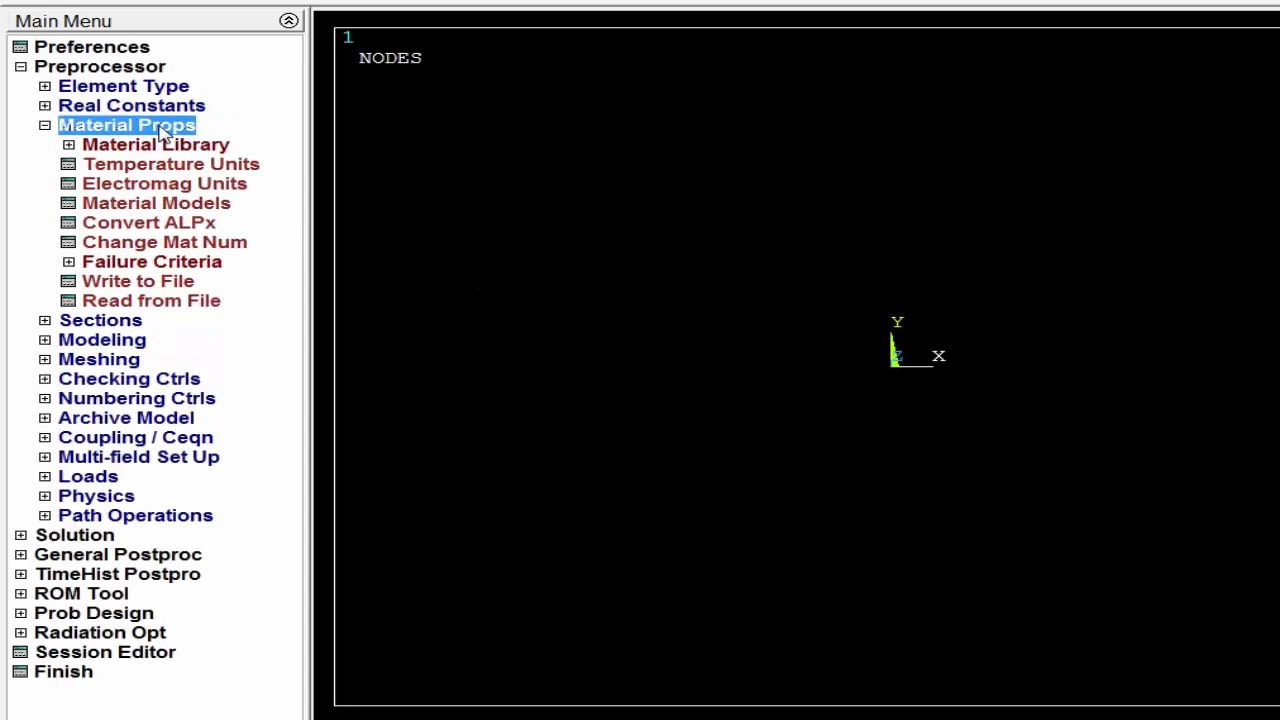
left_click(168, 203)
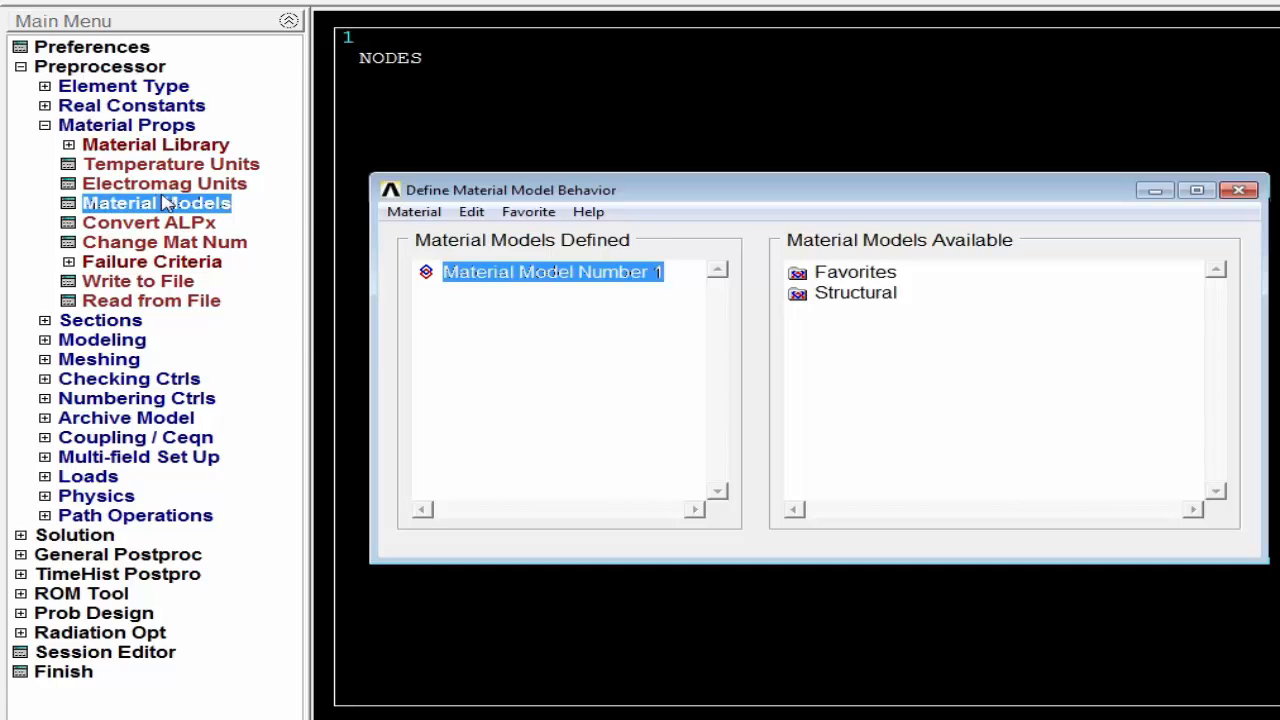
double_click(842, 297)
double_click(886, 318)
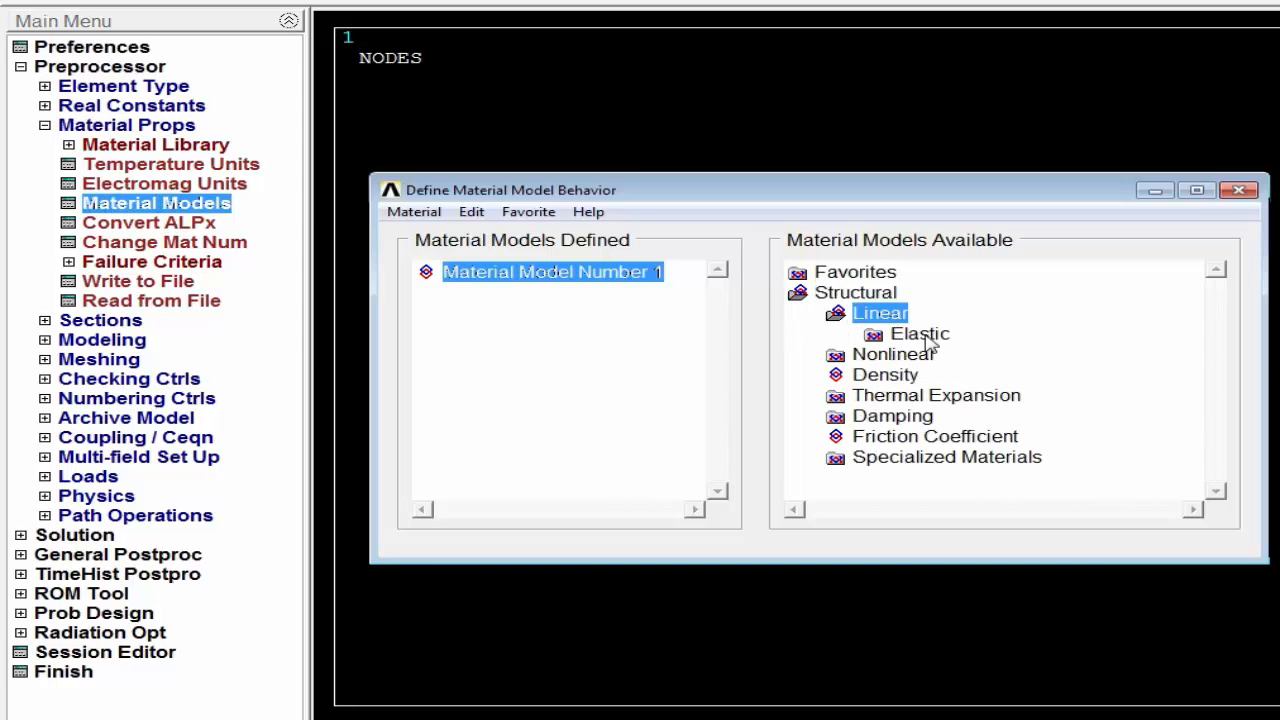
double_click(930, 340)
double_click(960, 356)
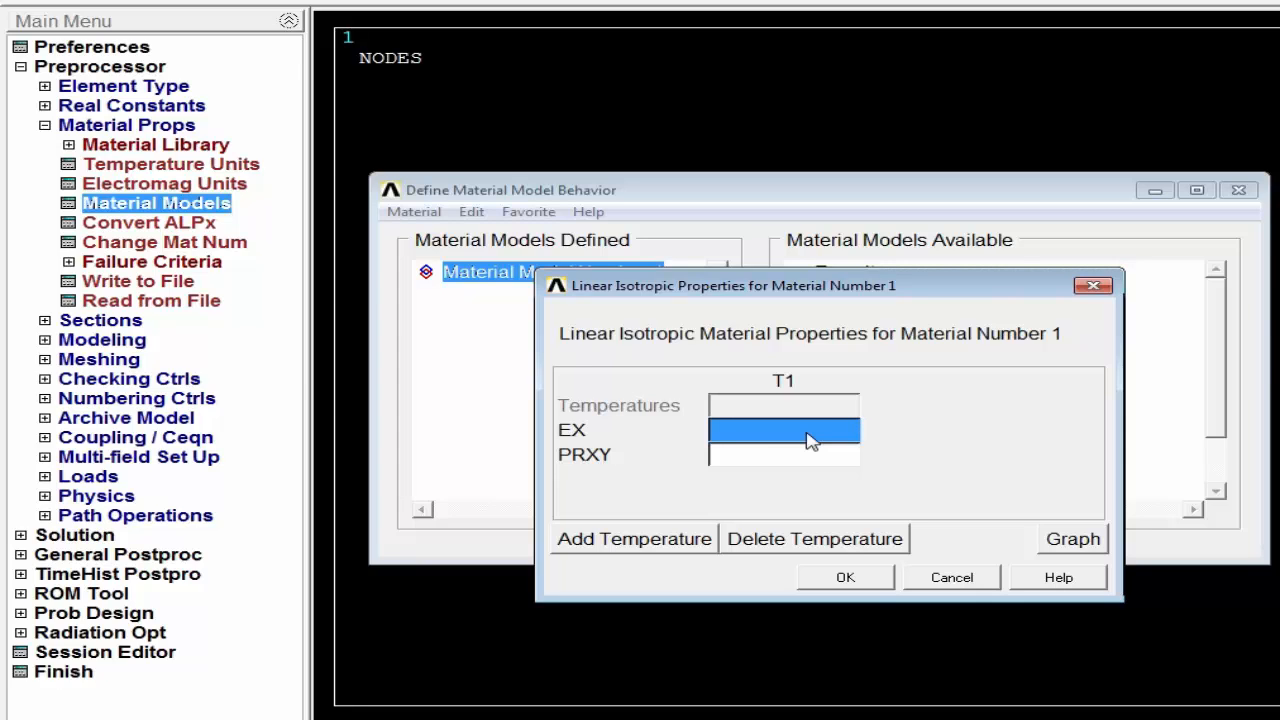
type("200")
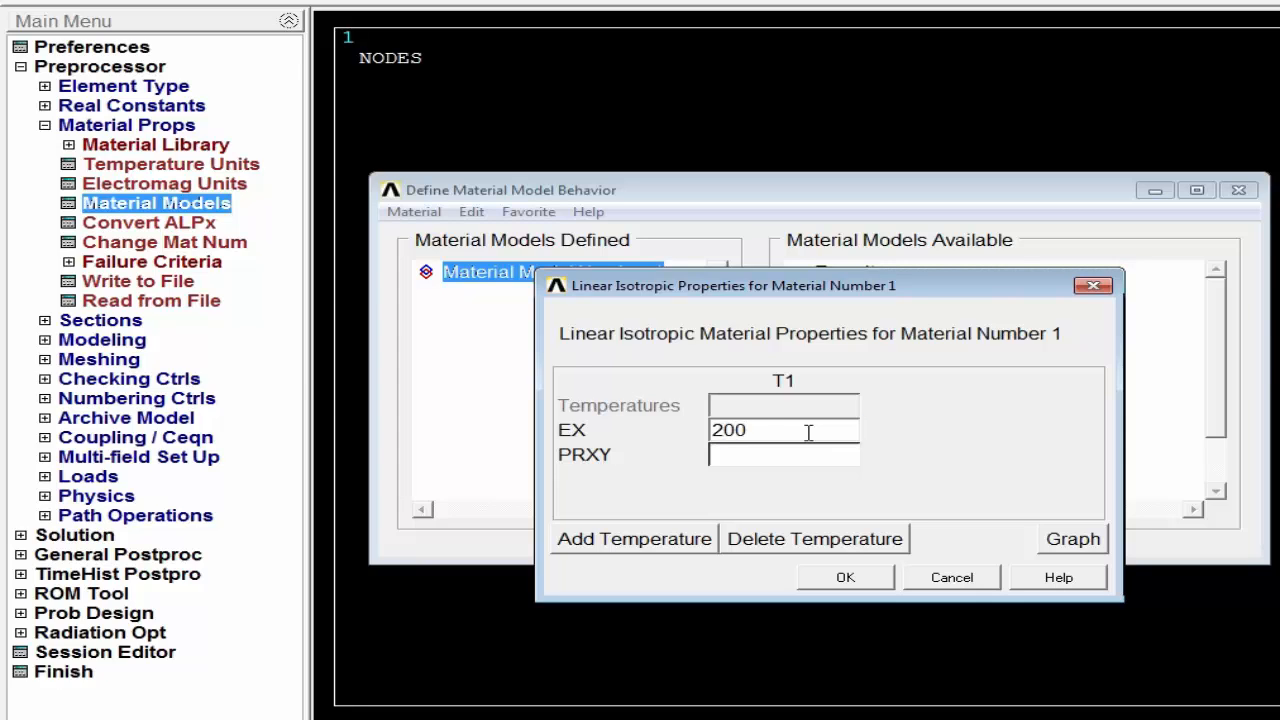
type("e3")
left_click(795, 459)
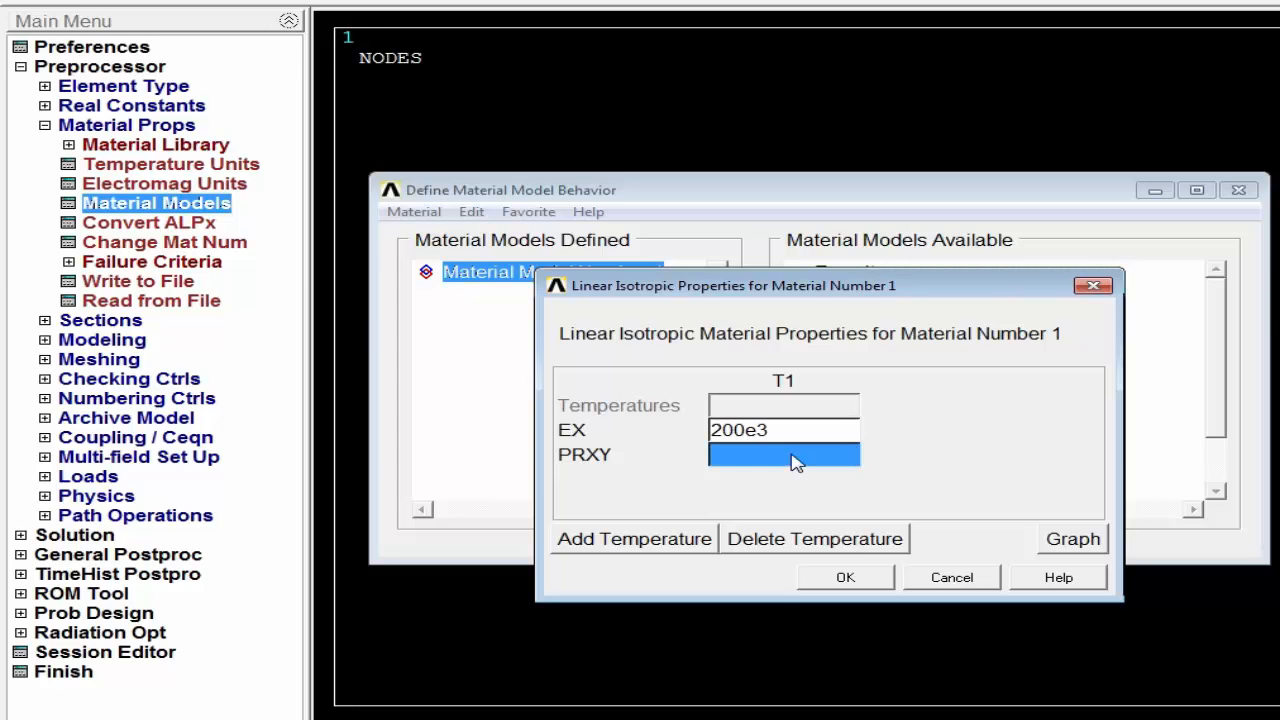
type(".3")
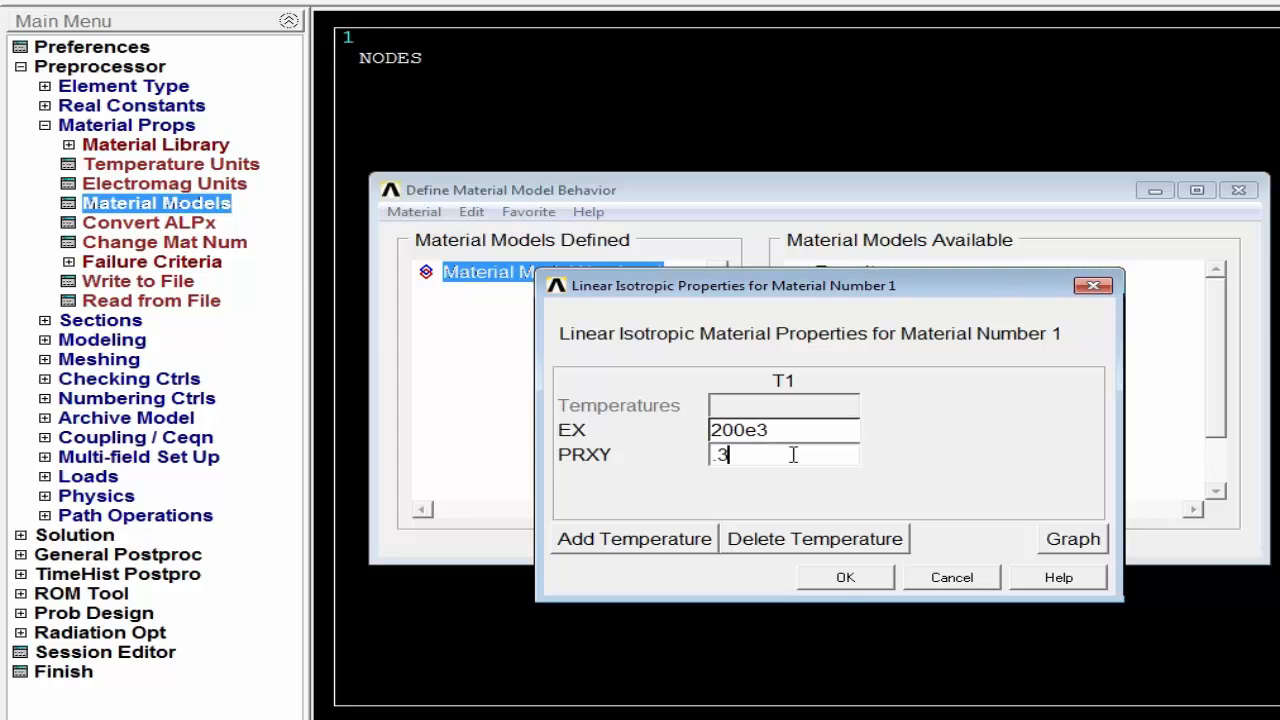
left_click(872, 578)
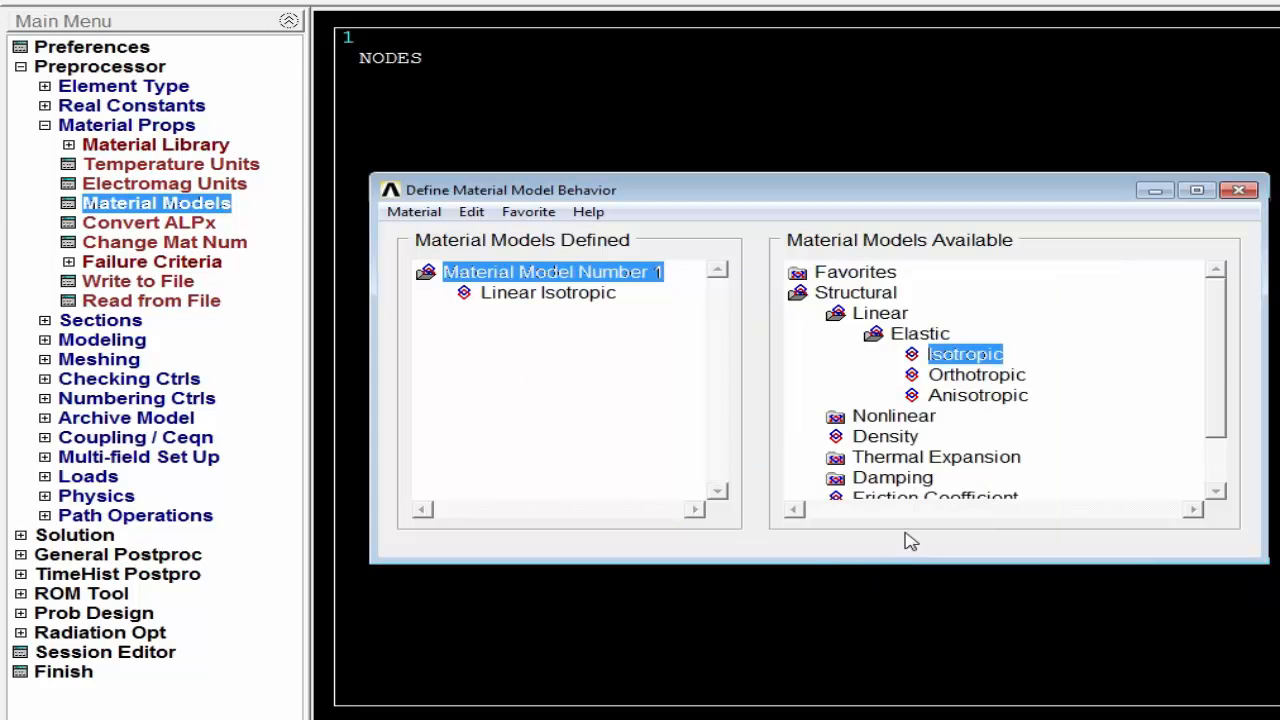
Give material model 1 an isotropic secant thermal expansion coefficient ALPX of 11.67e-6.
scroll(1218, 440, "down", 1)
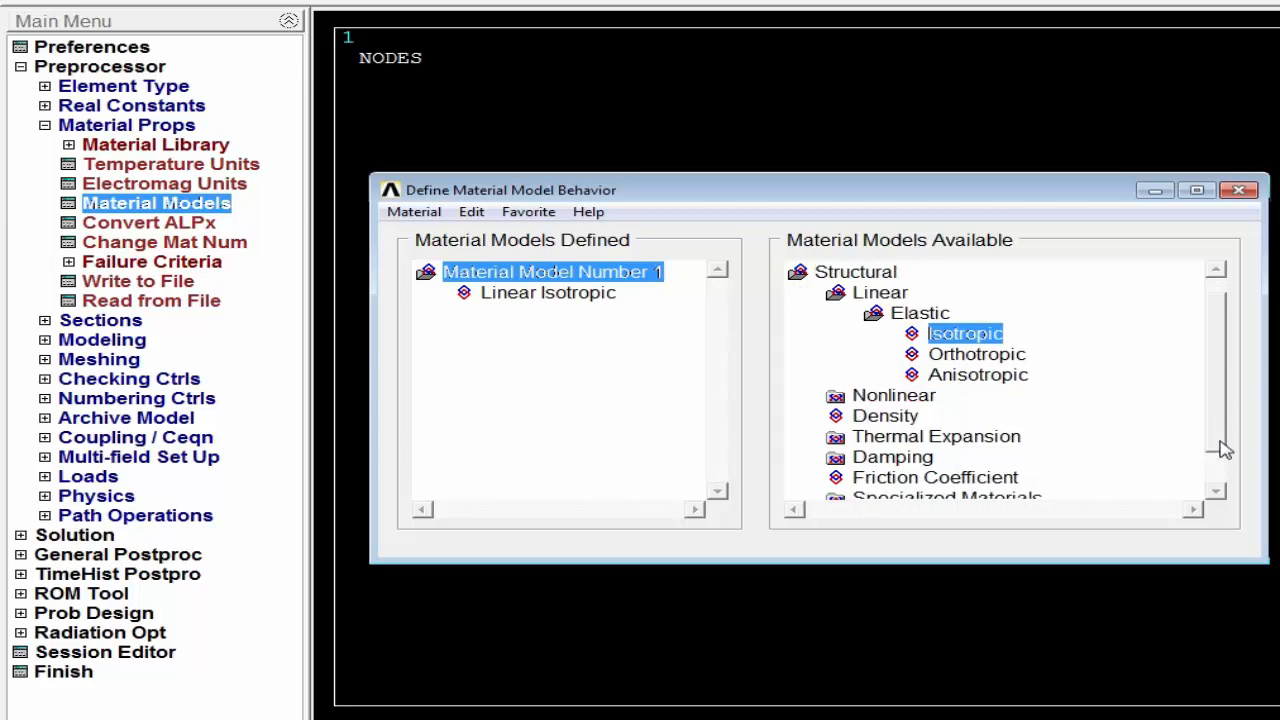
double_click(914, 440)
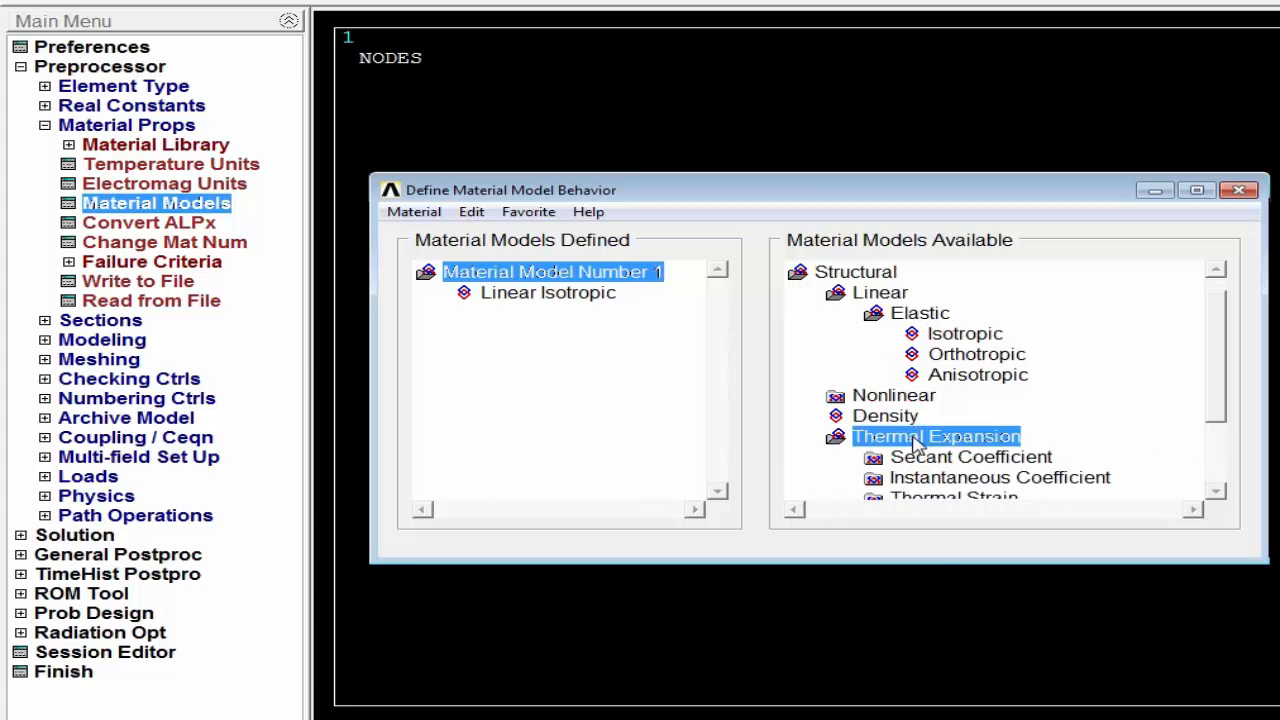
double_click(966, 459)
double_click(966, 479)
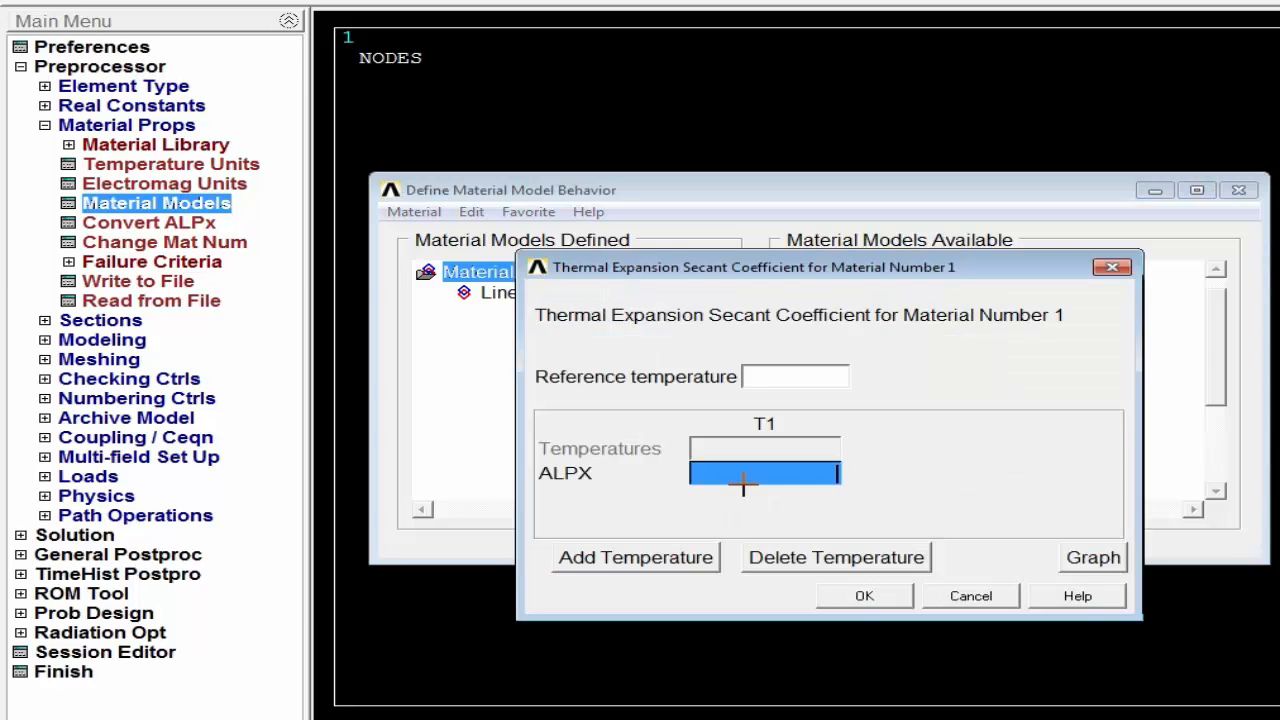
type("11")
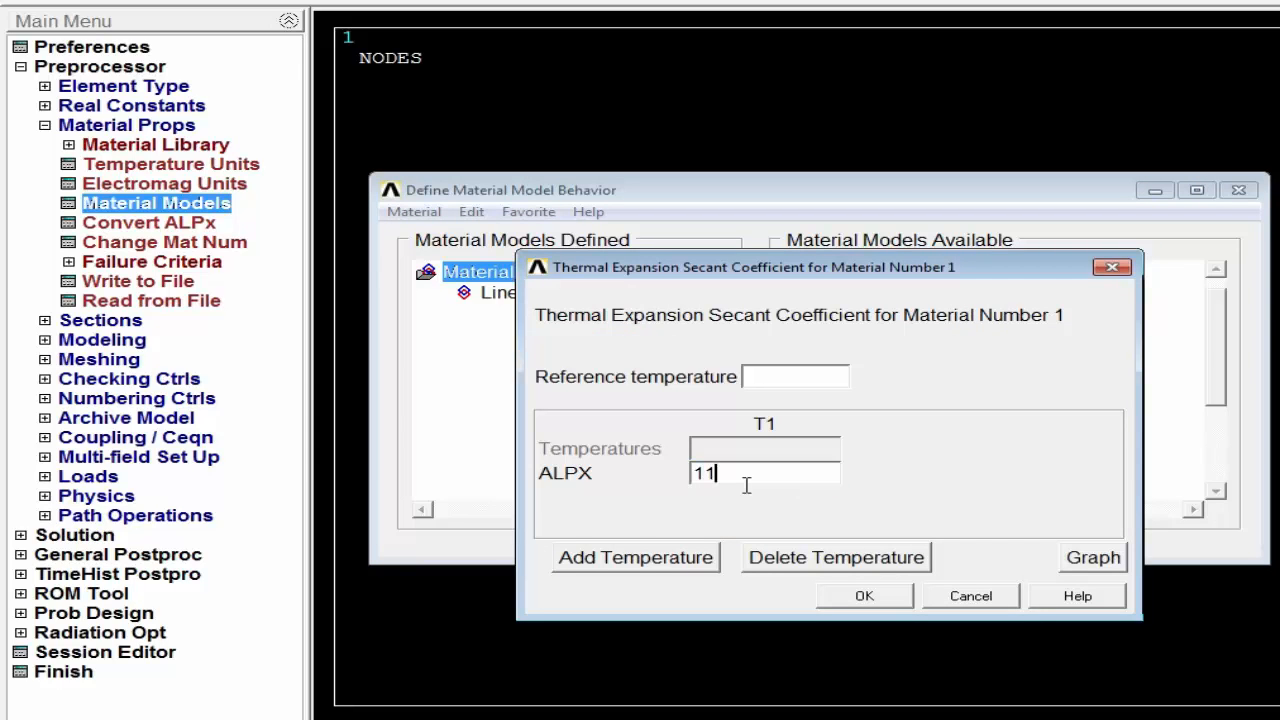
type(".67e-6")
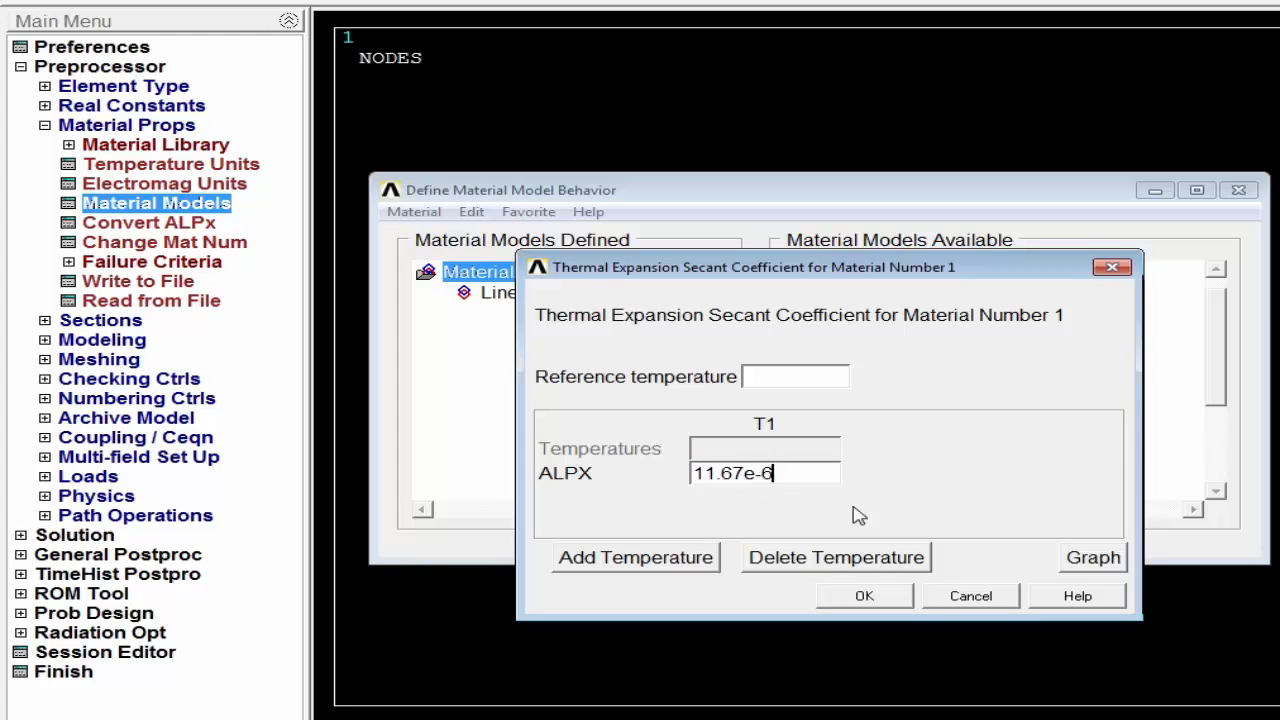
left_click(864, 596)
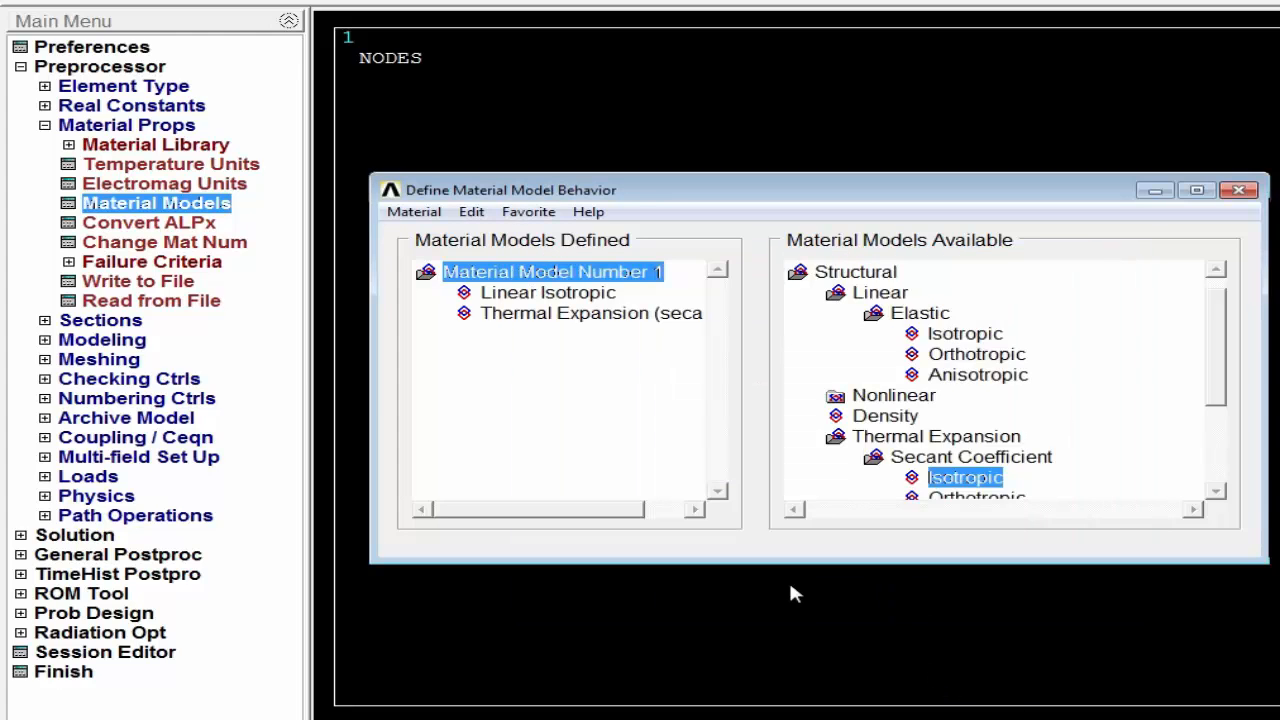
Create a new material model with ID 2 and give it linear isotropic properties of EX 100e3 and PRXY 0.3.
left_click(414, 212)
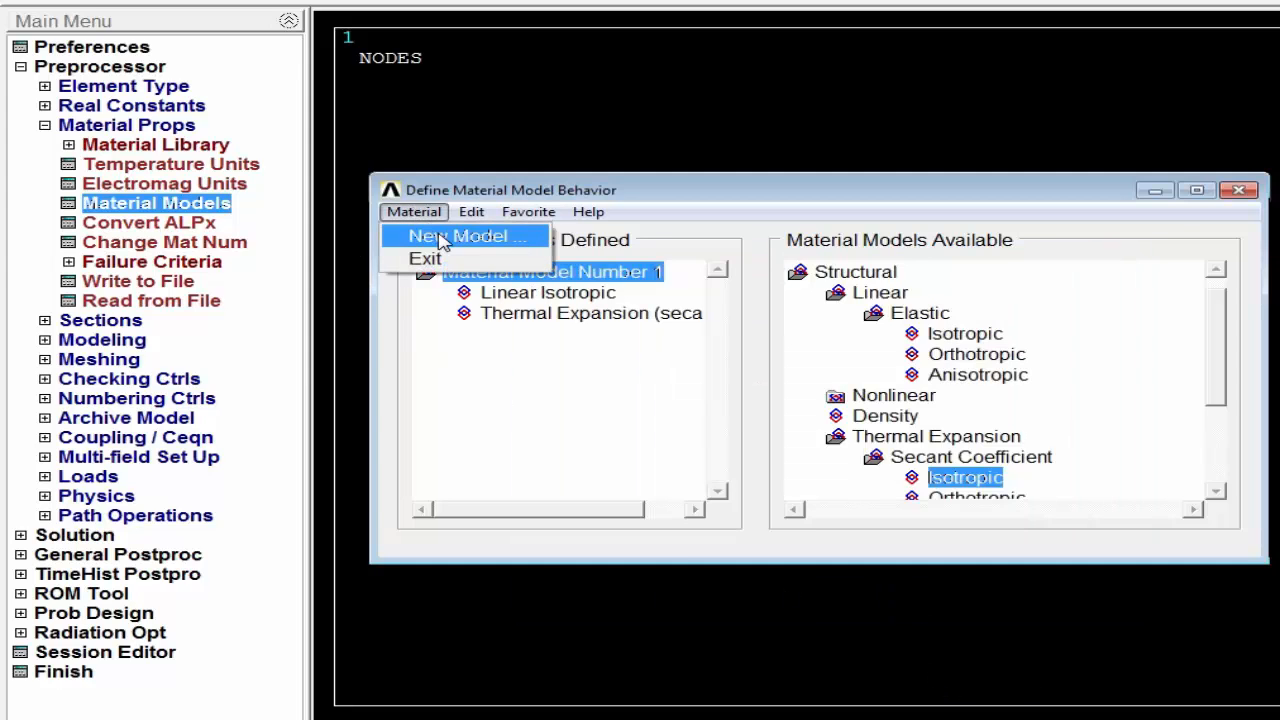
left_click(443, 238)
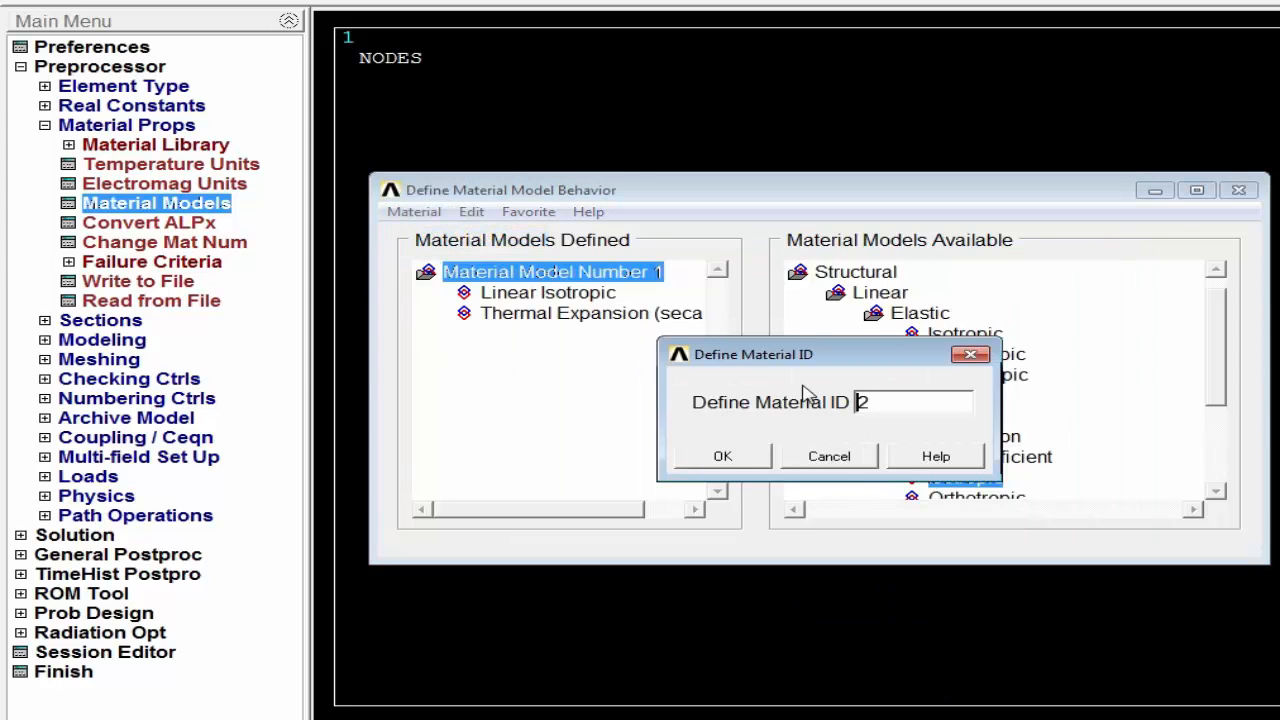
left_click(760, 452)
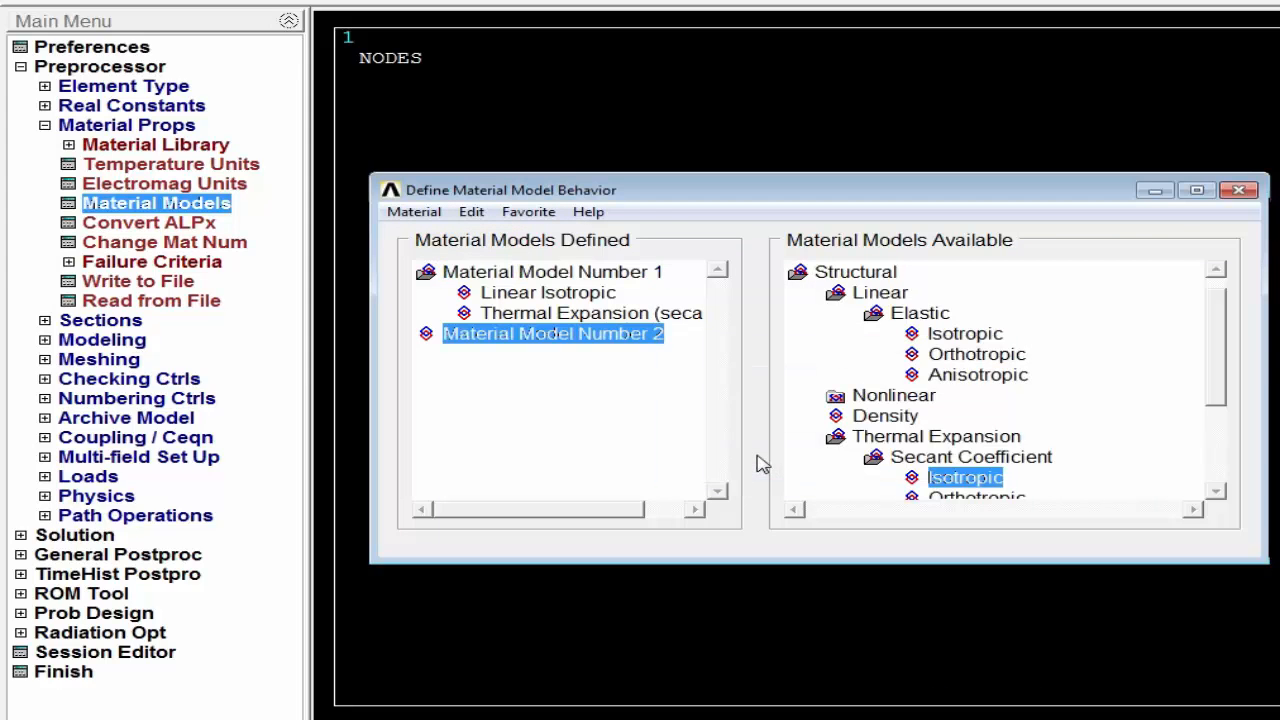
double_click(965, 334)
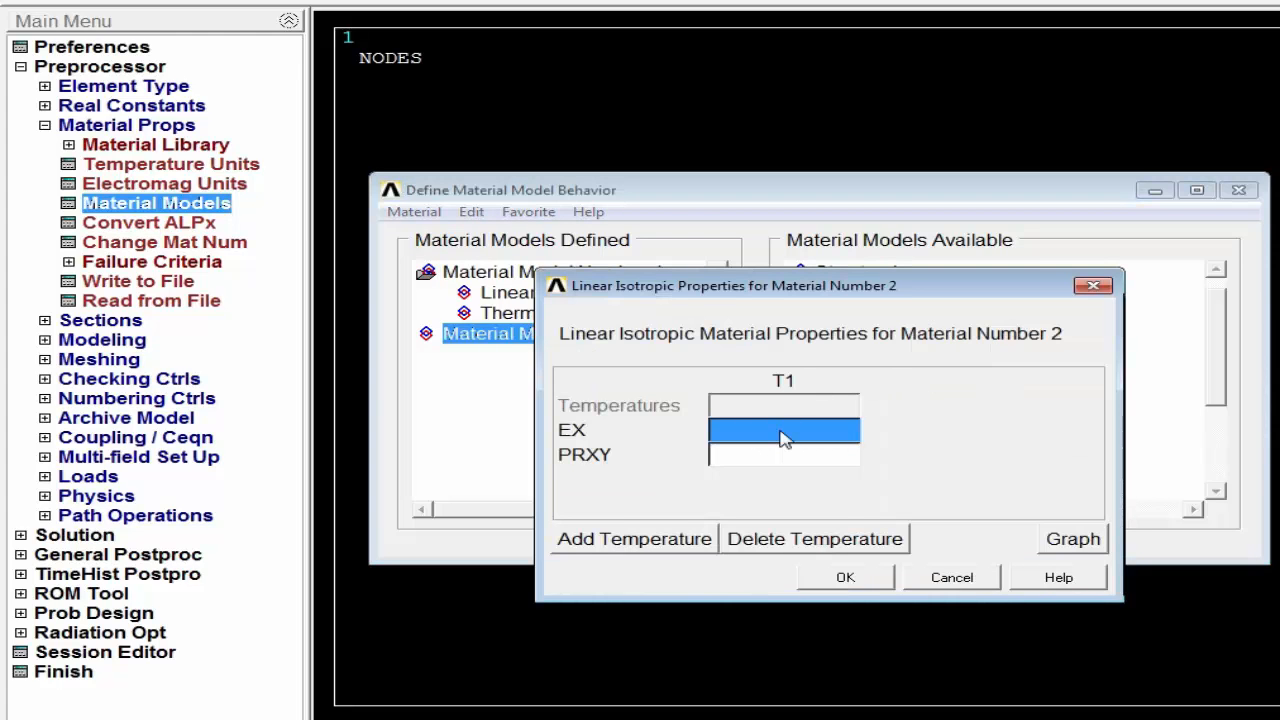
type("100e")
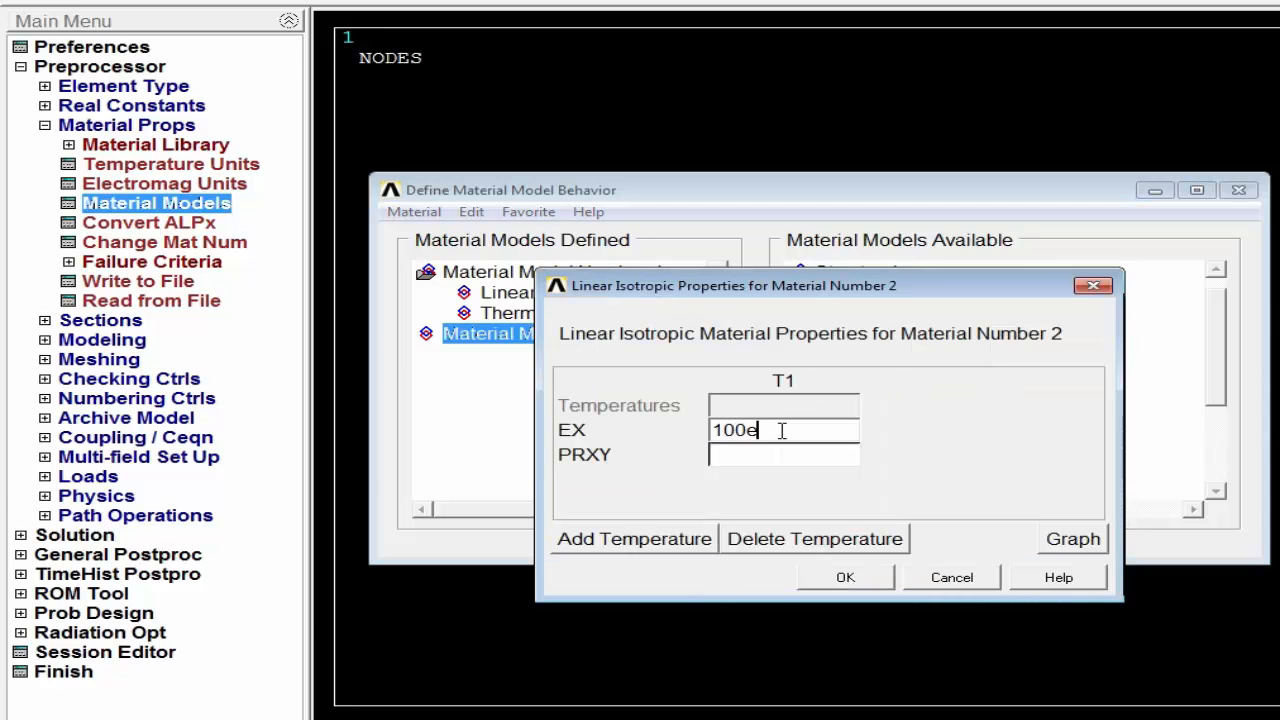
type("3")
left_click(811, 460)
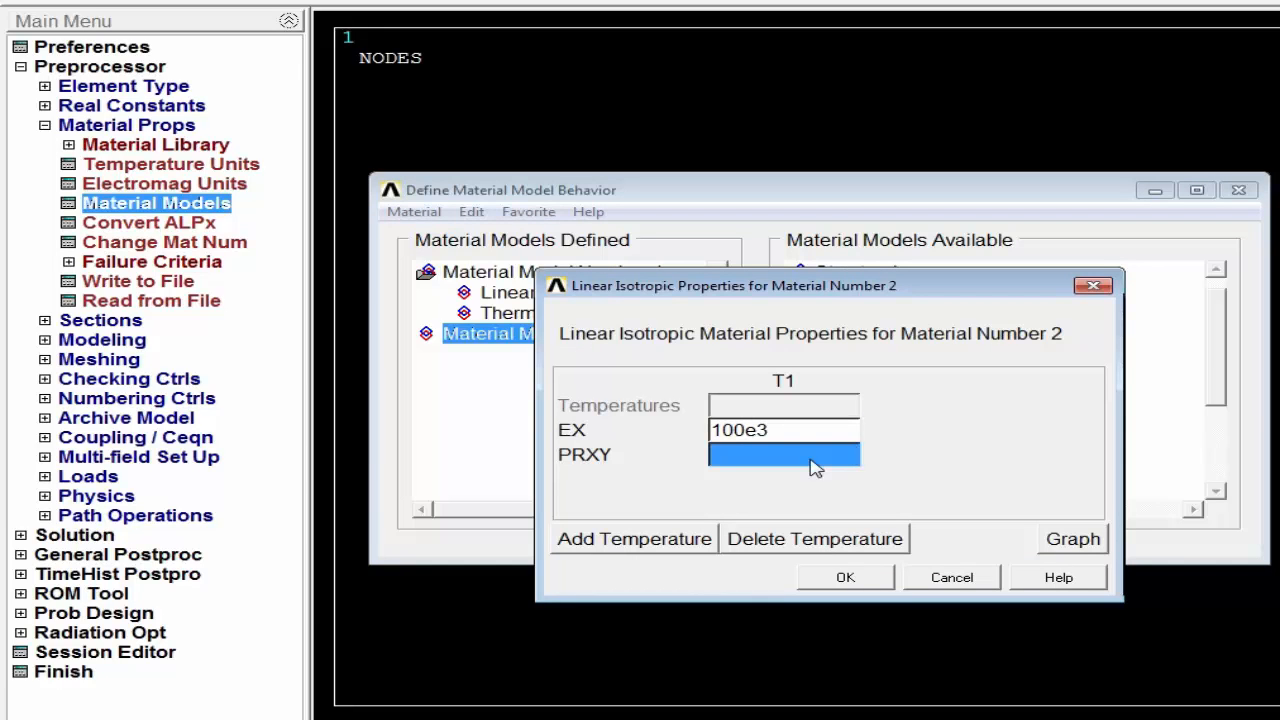
type(".3")
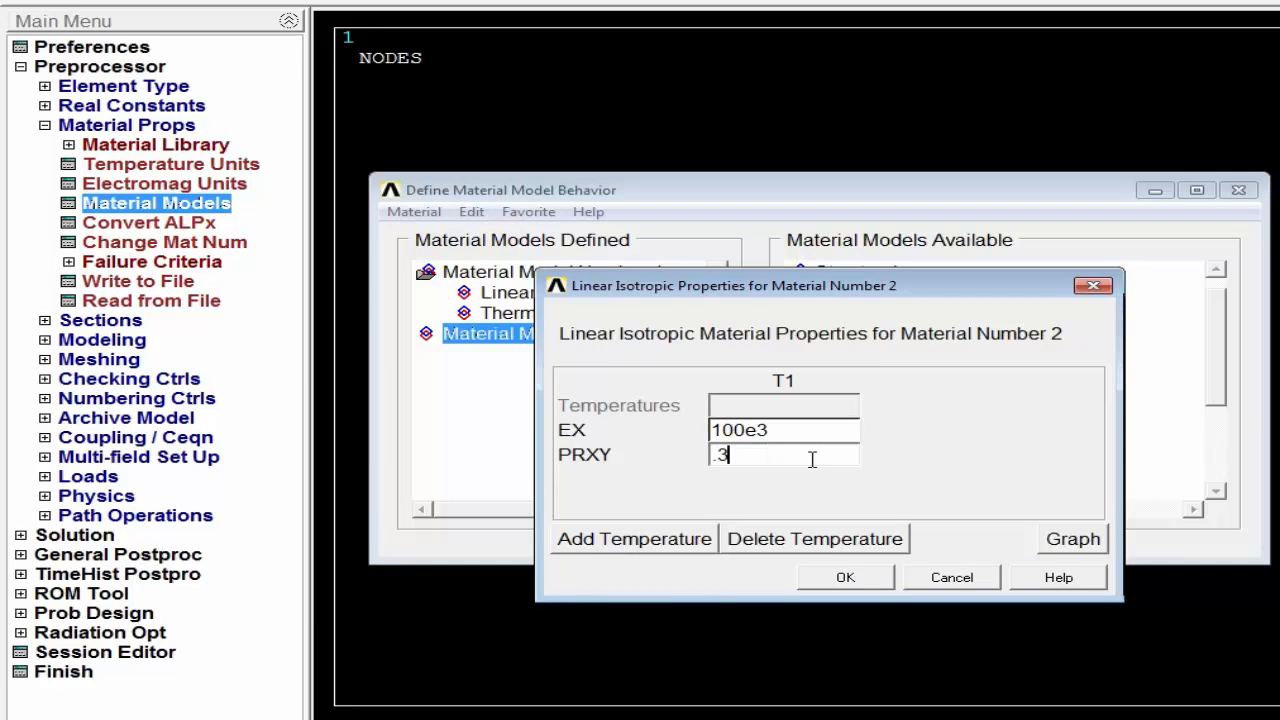
left_click(843, 582)
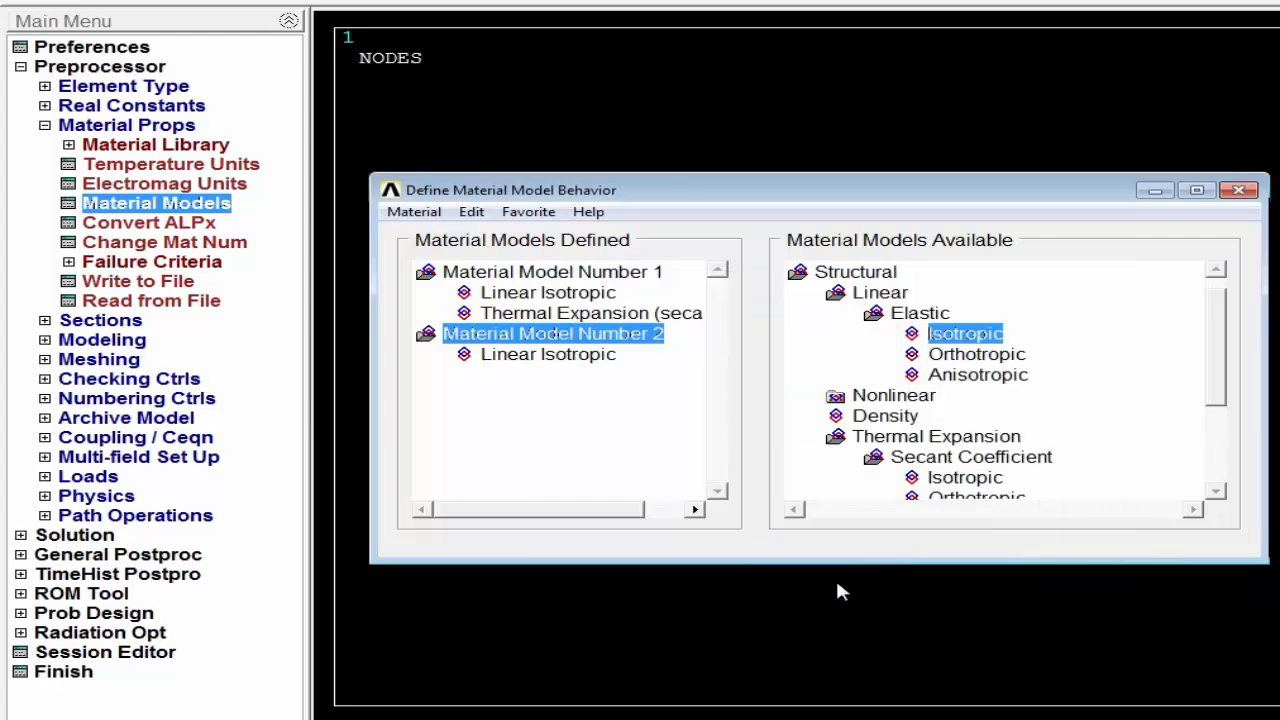
Give material model 2 an isotropic secant thermal expansion coefficient ALPX of 23.6e-6 and finish the material definition.
double_click(965, 477)
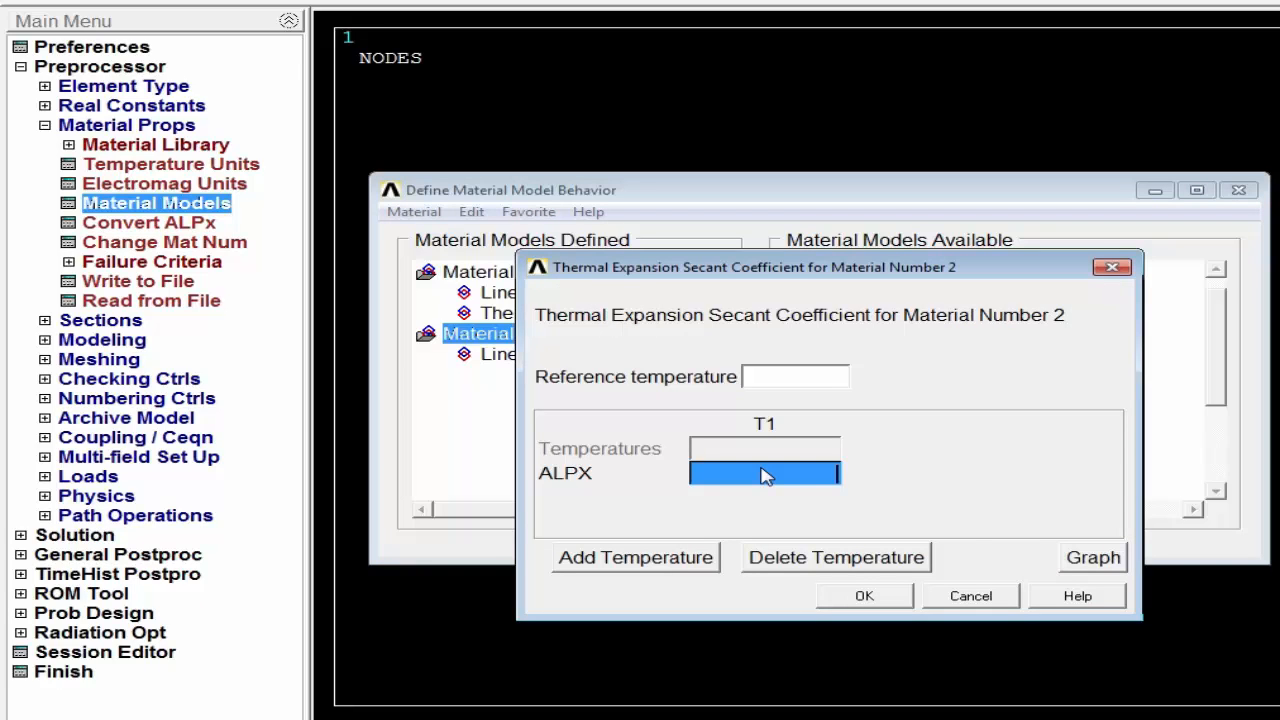
type("23.6")
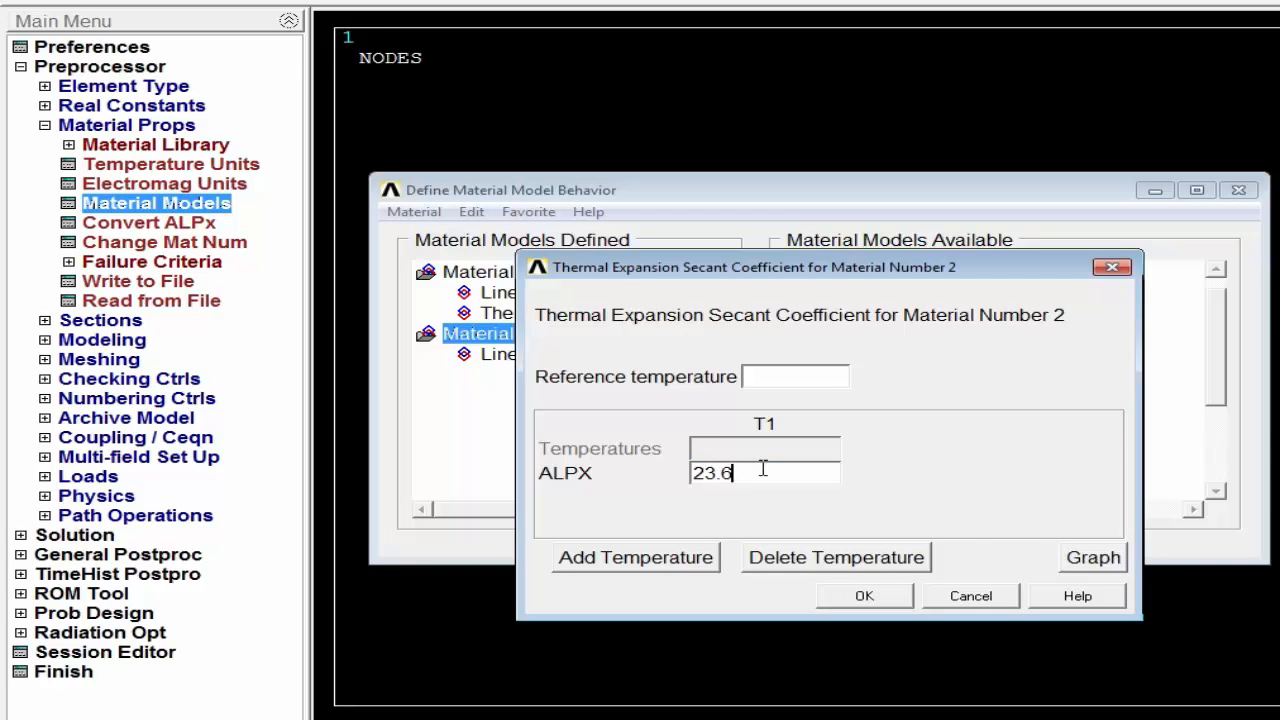
type("e-6")
left_click(880, 597)
left_click(1236, 190)
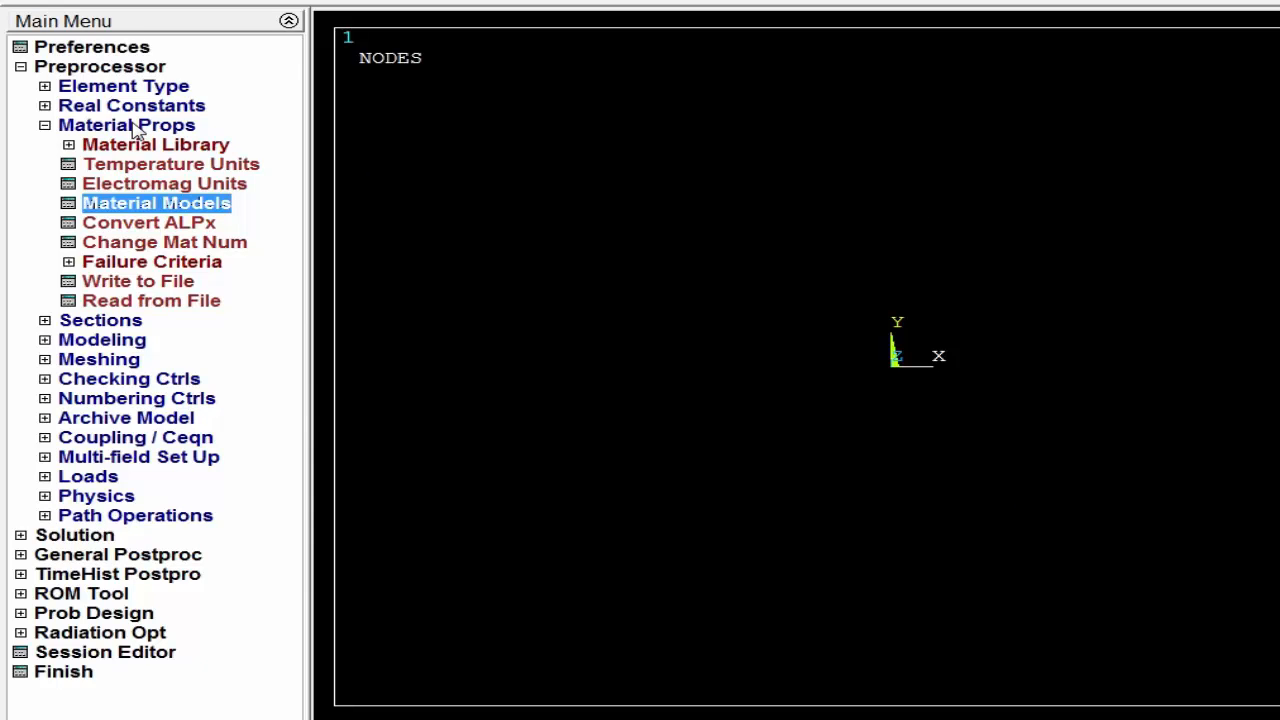
left_click(137, 131)
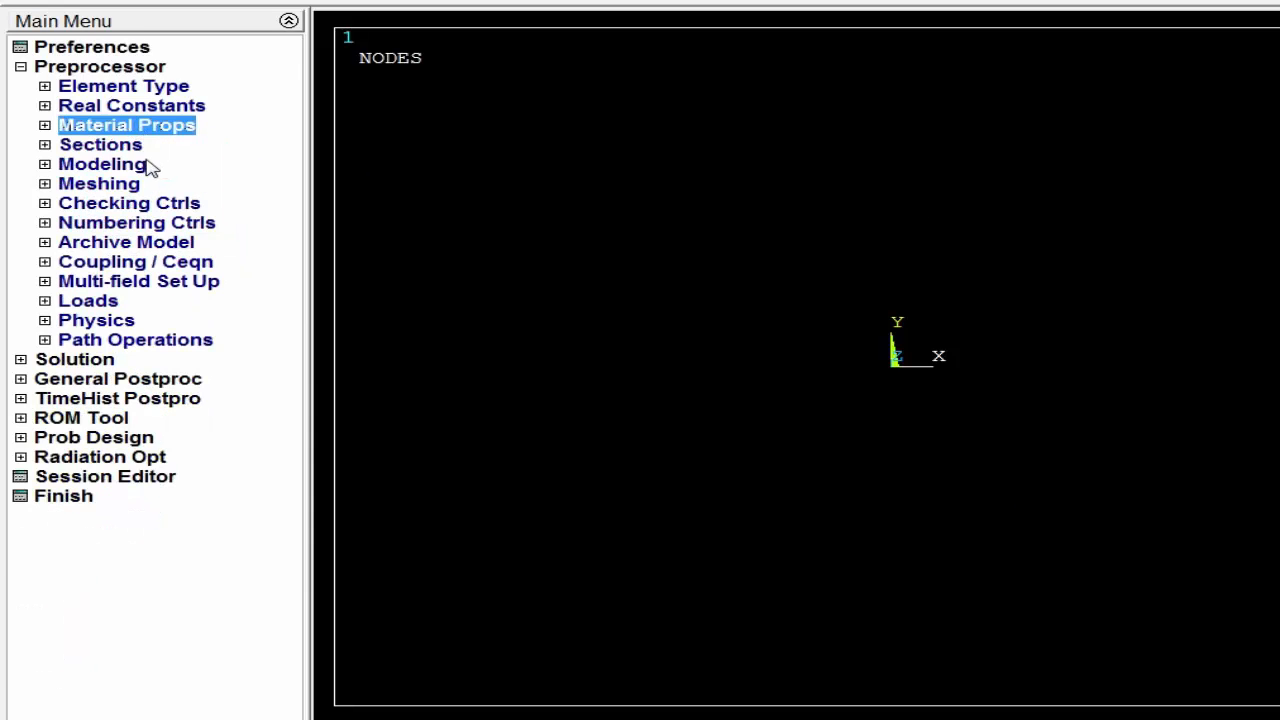
Create node 1 in the active coordinate system at X 0, Y 0.
left_click(149, 166)
left_click(115, 186)
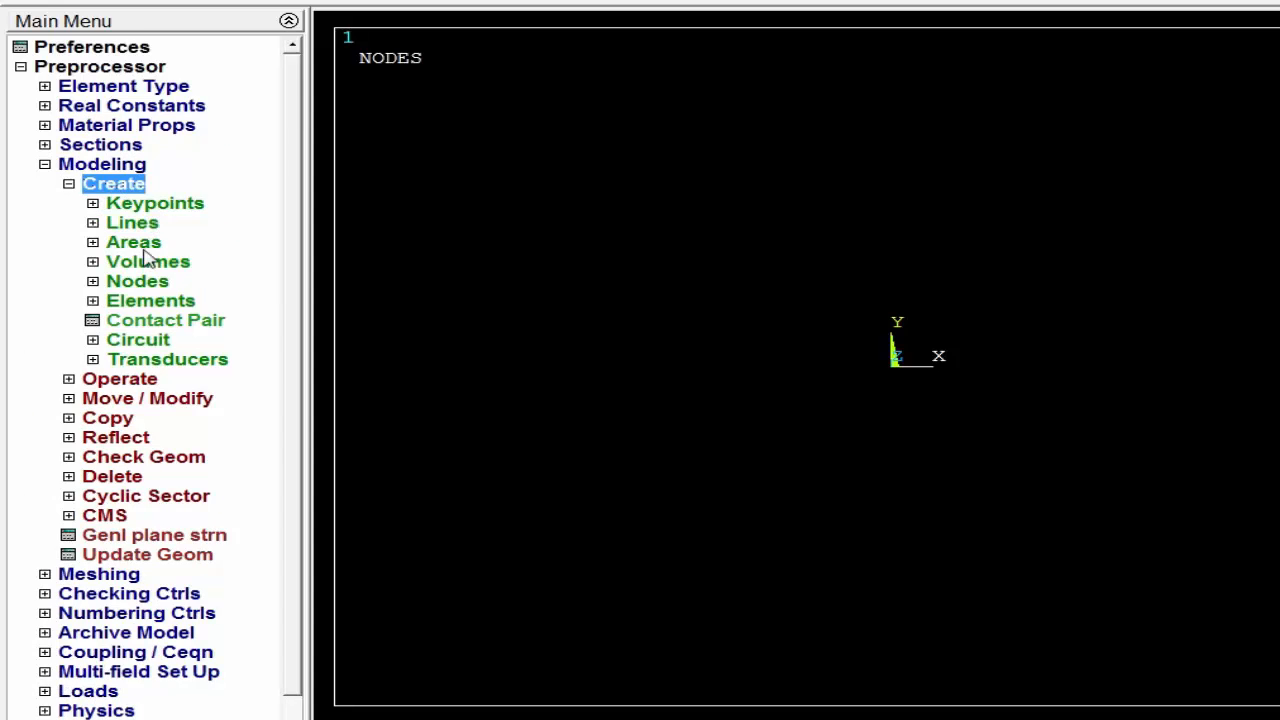
left_click(150, 281)
left_click(160, 321)
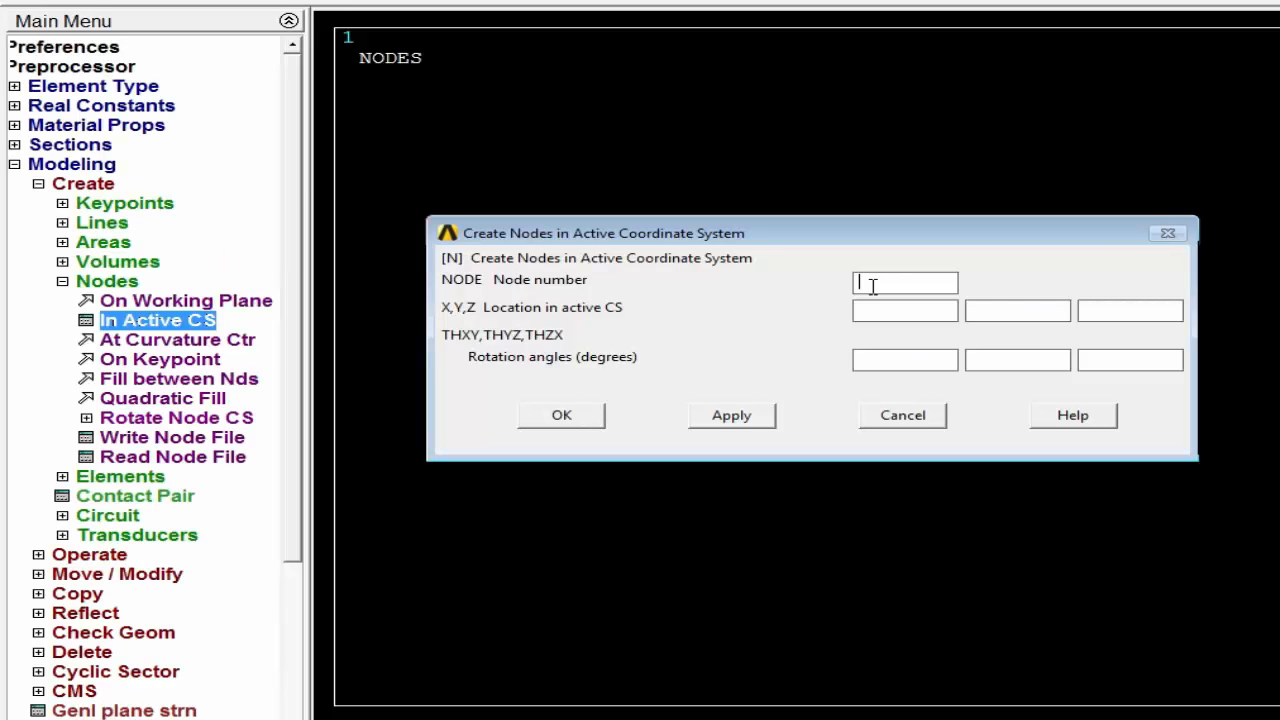
left_click(873, 287)
type("1")
left_click(921, 307)
type("0")
left_click(990, 307)
type("0")
left_click(731, 418)
Create node 2 in the active coordinate system at X 200, Y 0.
left_click(887, 284)
type("2")
left_click(884, 313)
key("BackSpace")
type("2")
left_click(731, 415)
Create node 3 at X 450, Y 0 and finish the node definition.
type("3")
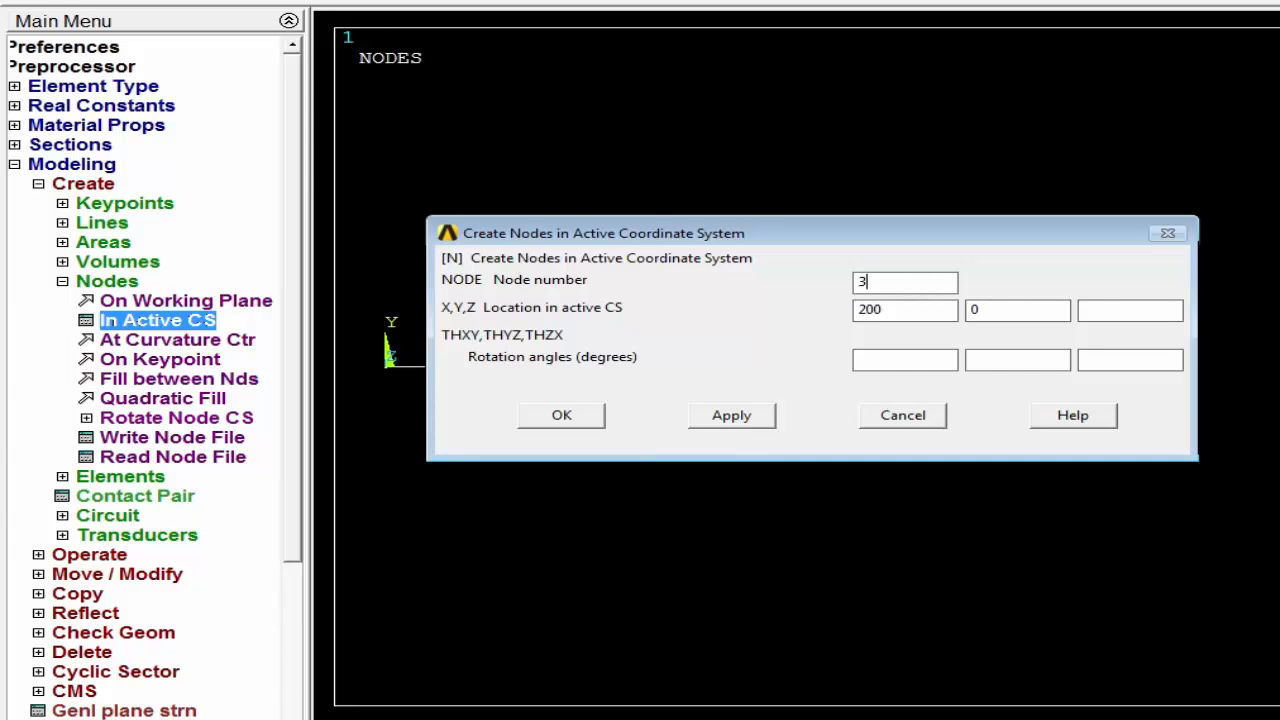
left_click(883, 311)
key("BackSpace")
key("BackSpace")
key("BackSpace")
type("450")
left_click(586, 420)
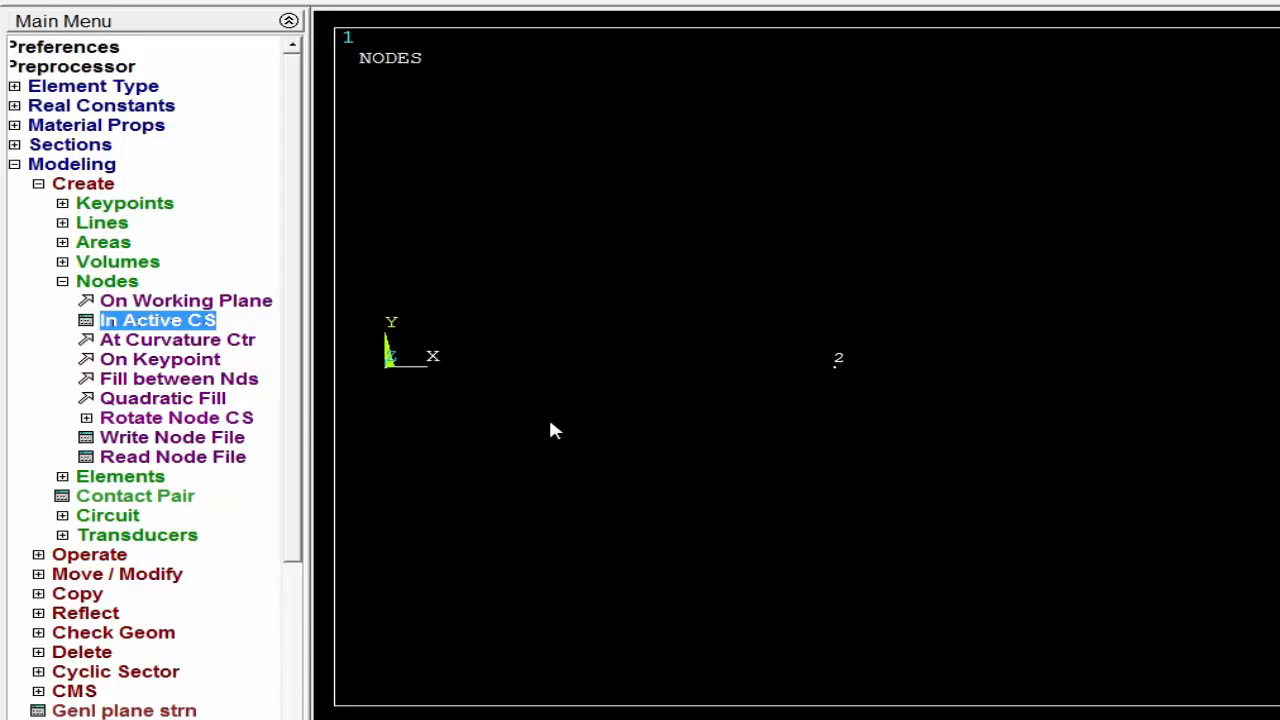
Set the element attributes to element type 1 LINK180, material 1 and real constant set 1.
left_click(112, 283)
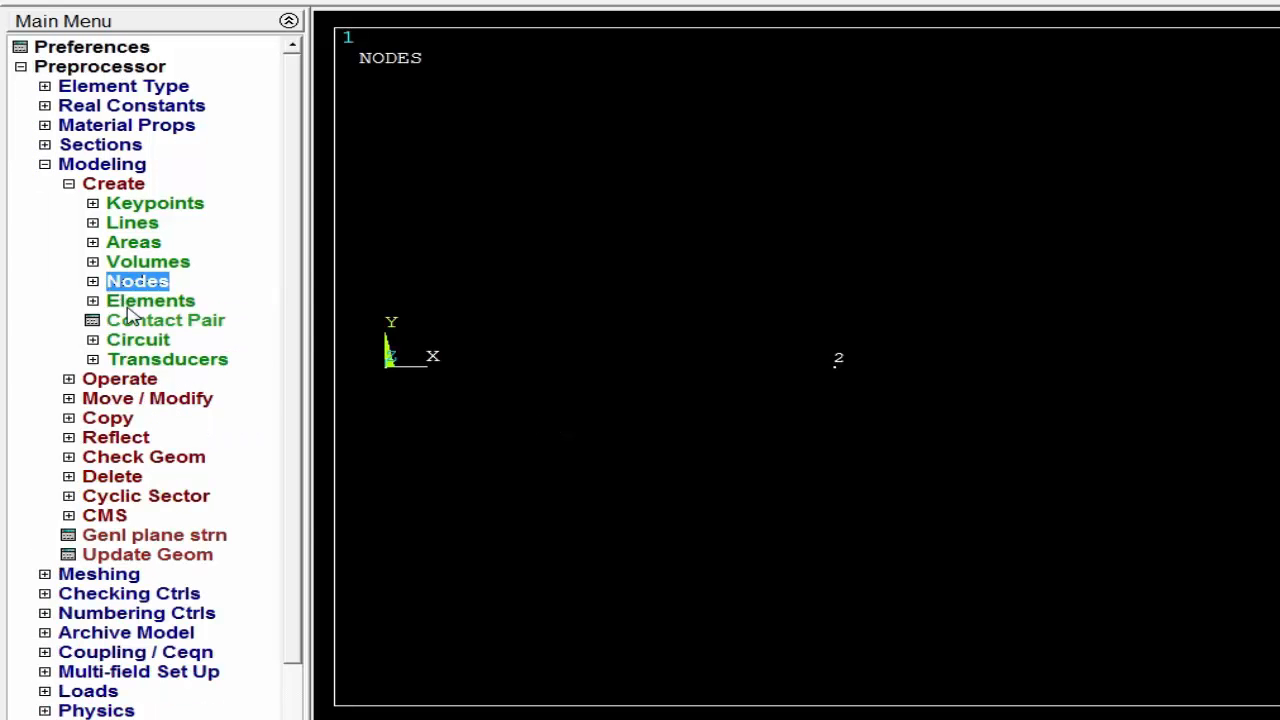
left_click(138, 305)
left_click(185, 322)
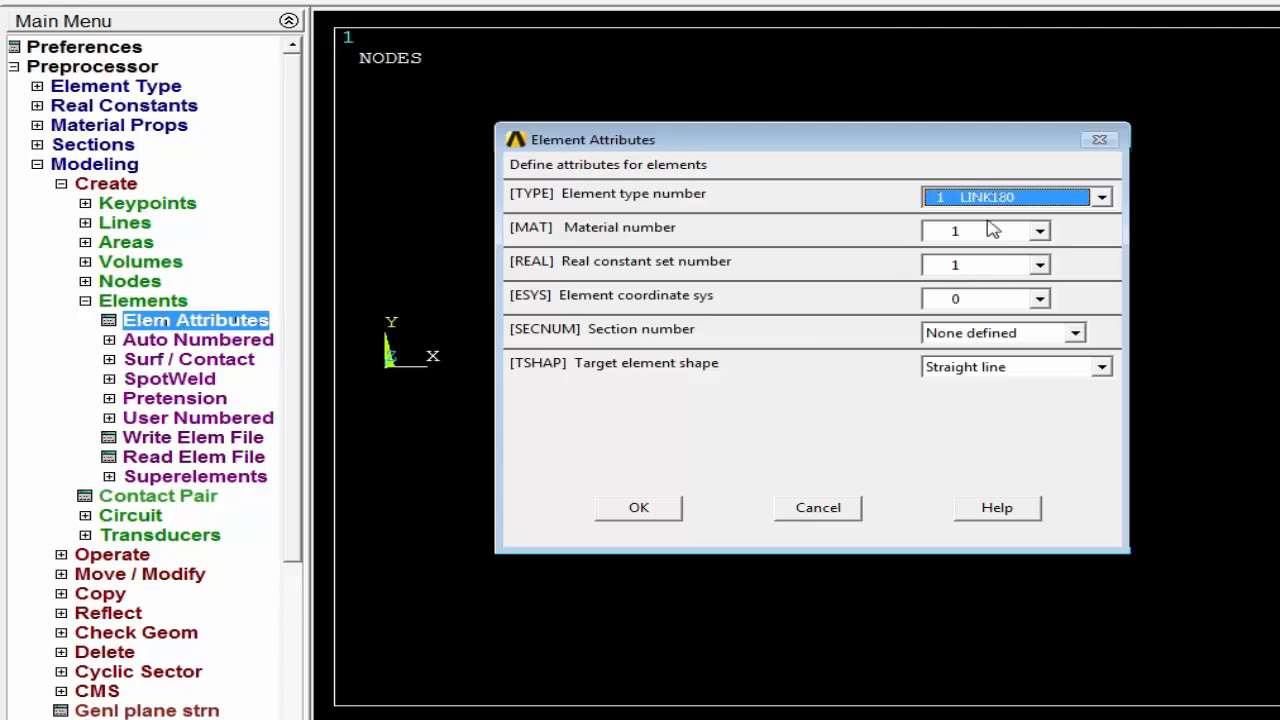
left_click(656, 512)
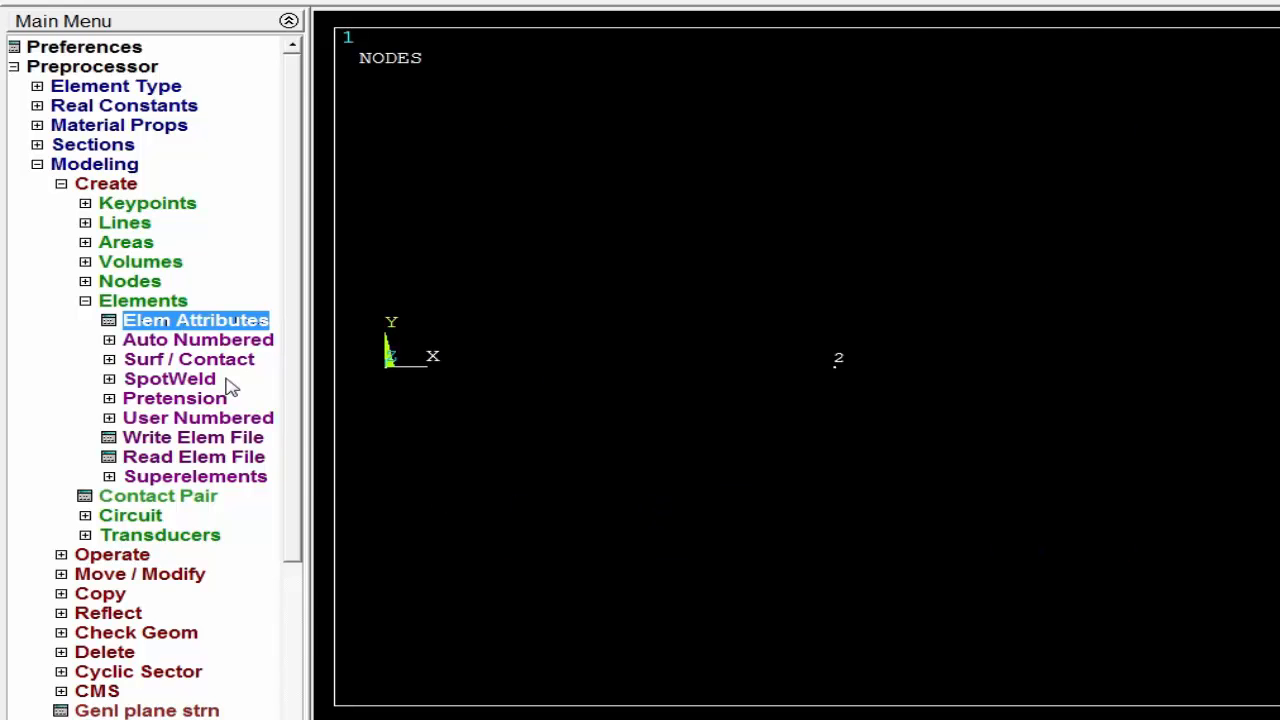
Create an auto-numbered element through nodes 1 and 2.
left_click(196, 340)
left_click(190, 358)
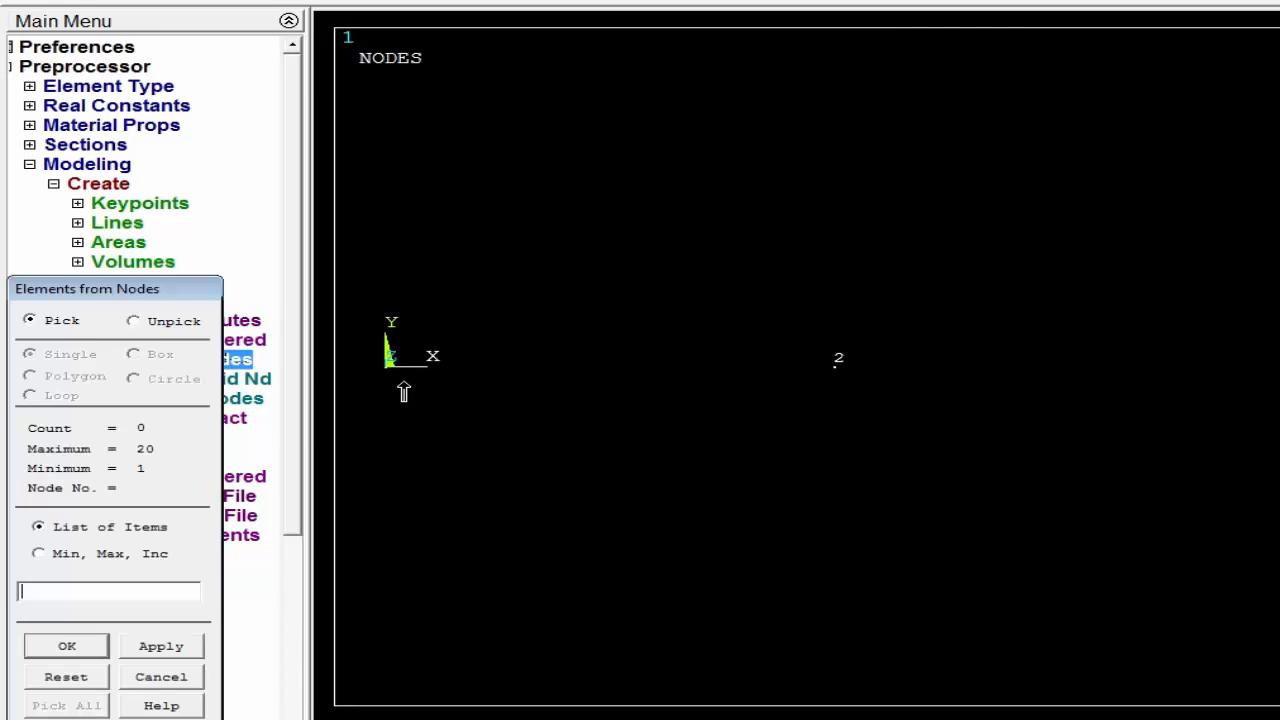
left_click(392, 380)
left_click(845, 383)
left_click(78, 646)
Change the element attributes to material number 2 and real constant set 2.
left_click(208, 322)
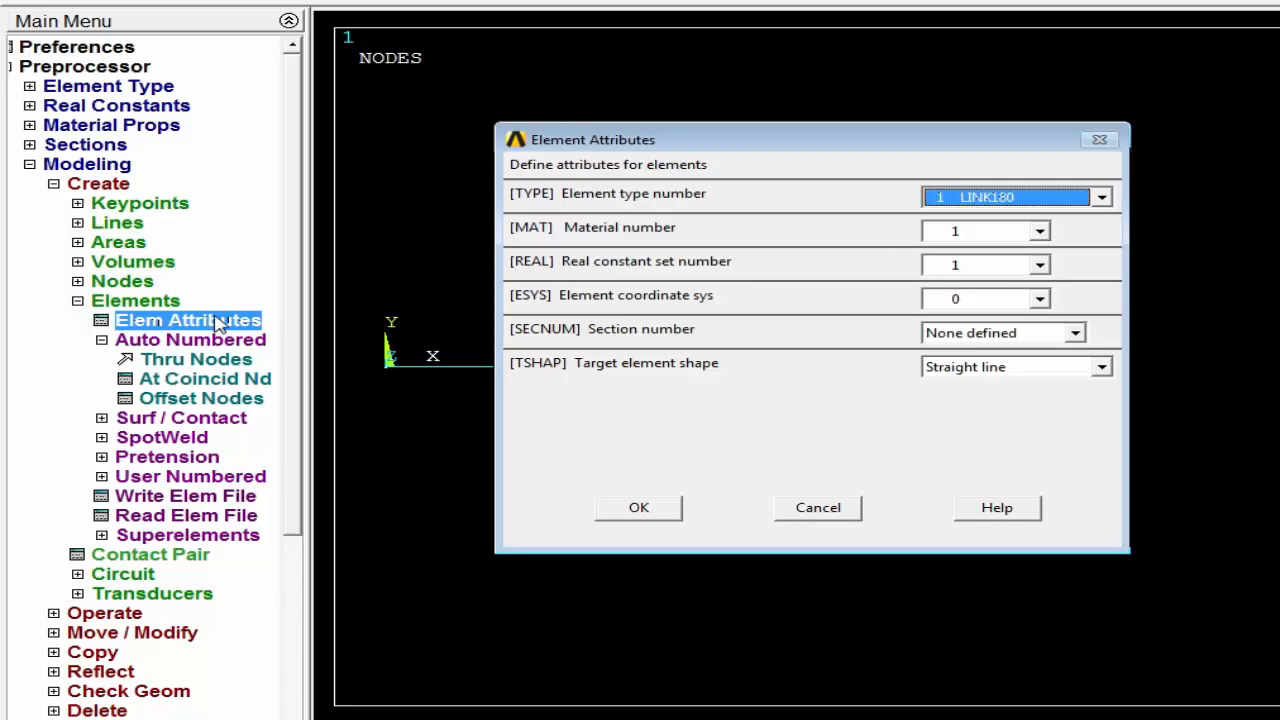
left_click(1040, 231)
left_click(985, 265)
left_click(1040, 264)
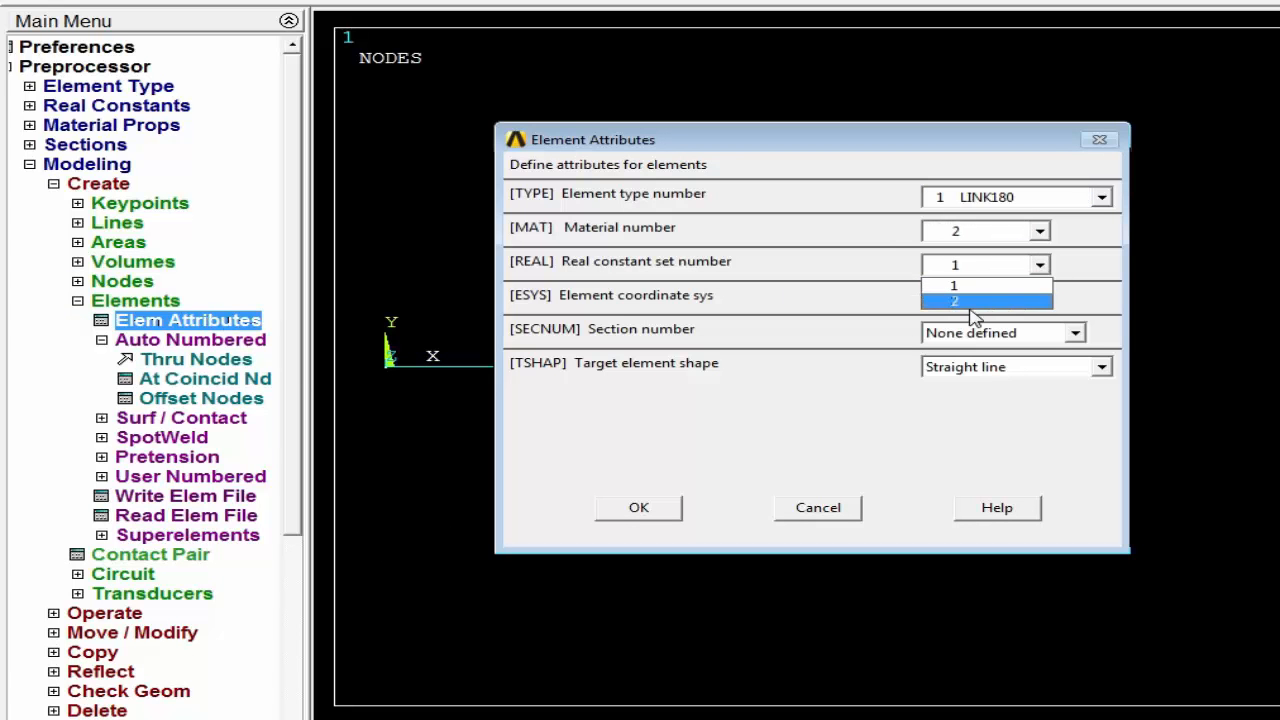
left_click(970, 298)
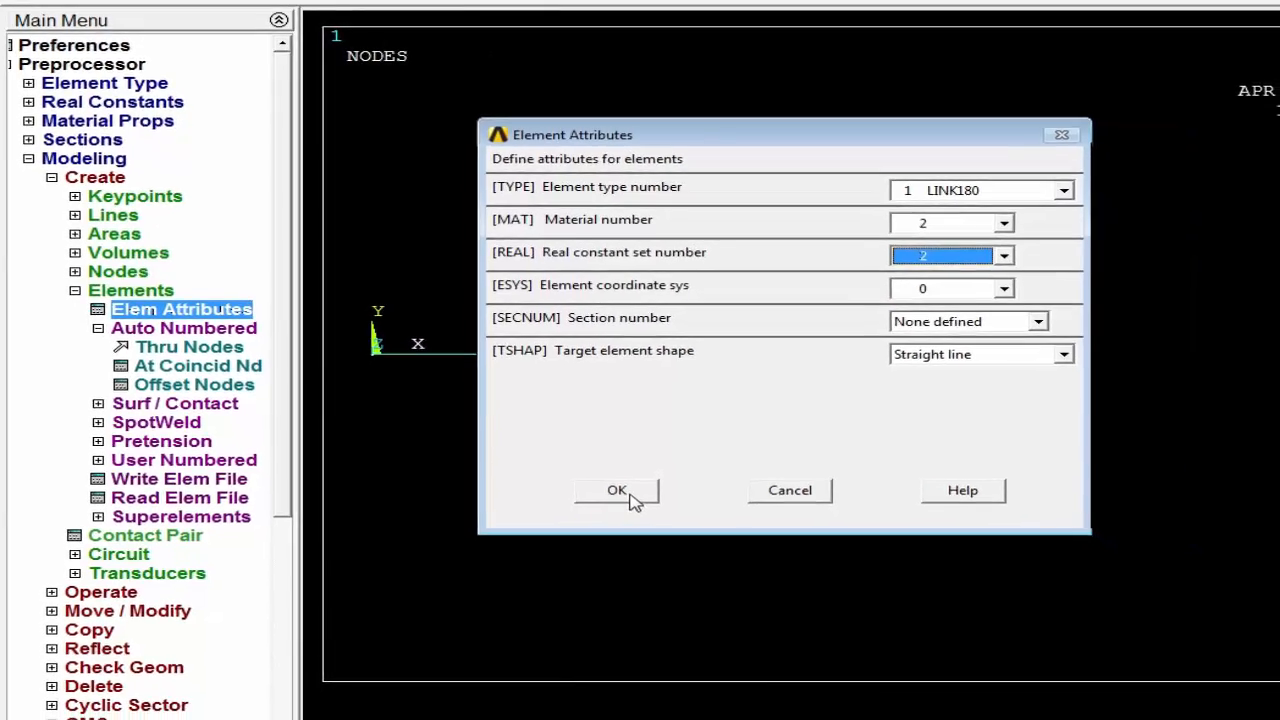
left_click(631, 500)
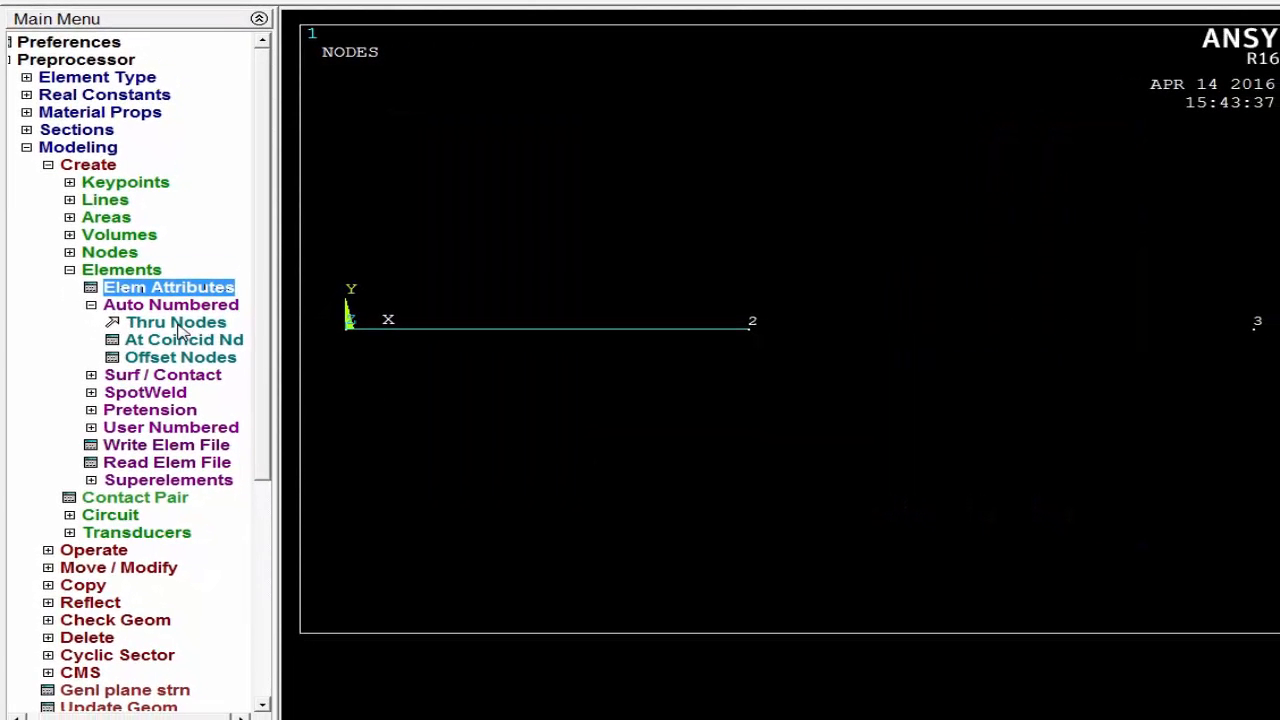
Create an auto-numbered element through nodes 2 and 3.
left_click(191, 347)
left_click(751, 340)
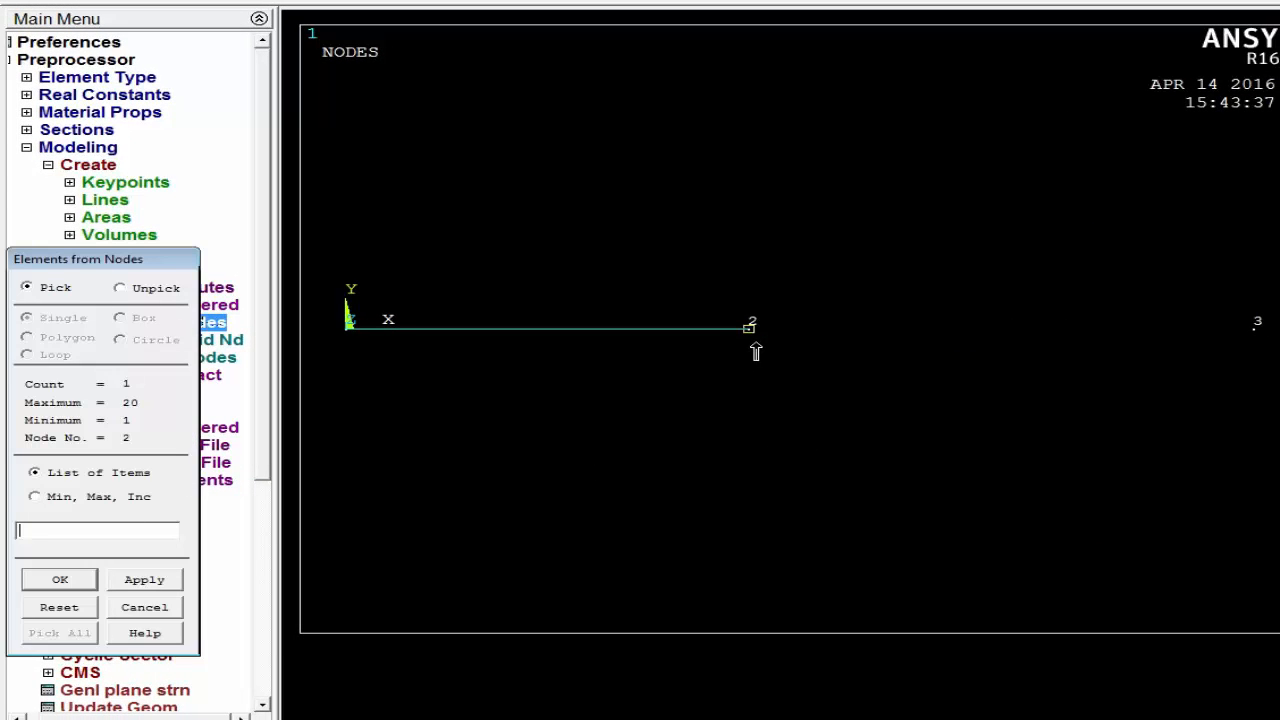
left_click(1264, 340)
left_click(72, 584)
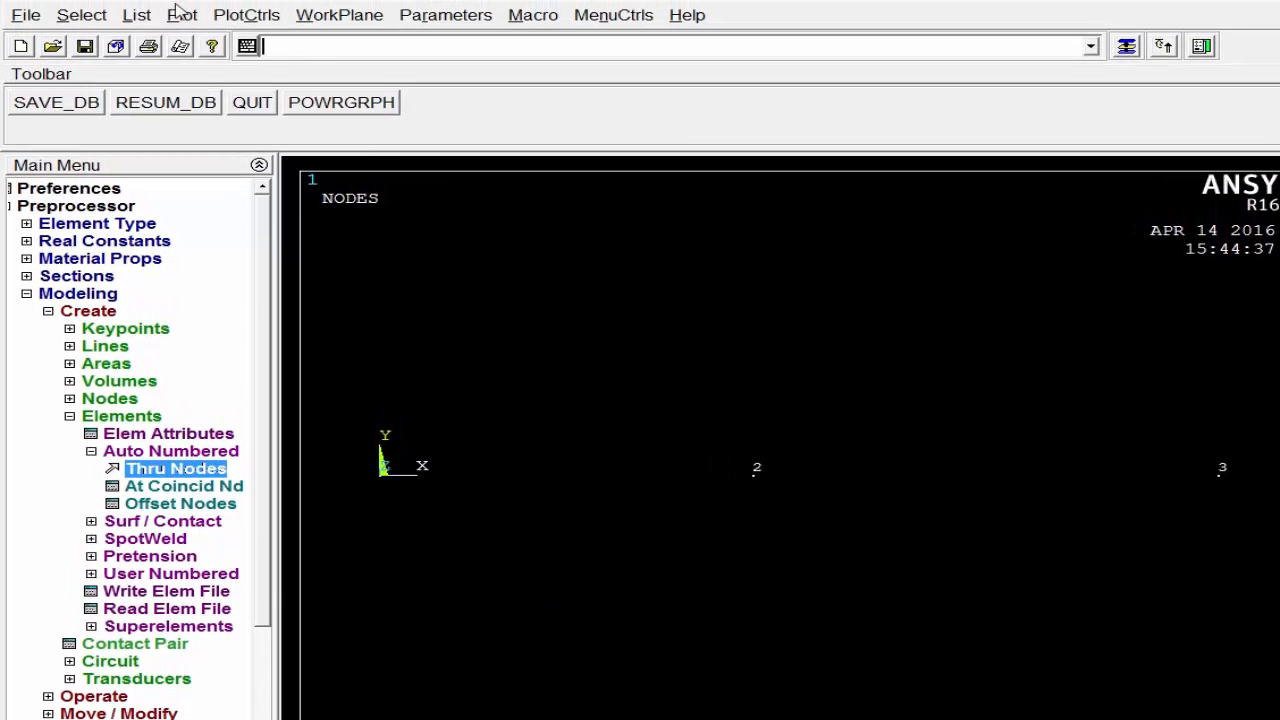
Plot the elements and turn on the display of element shapes based on real constant descriptions.
left_click(181, 15)
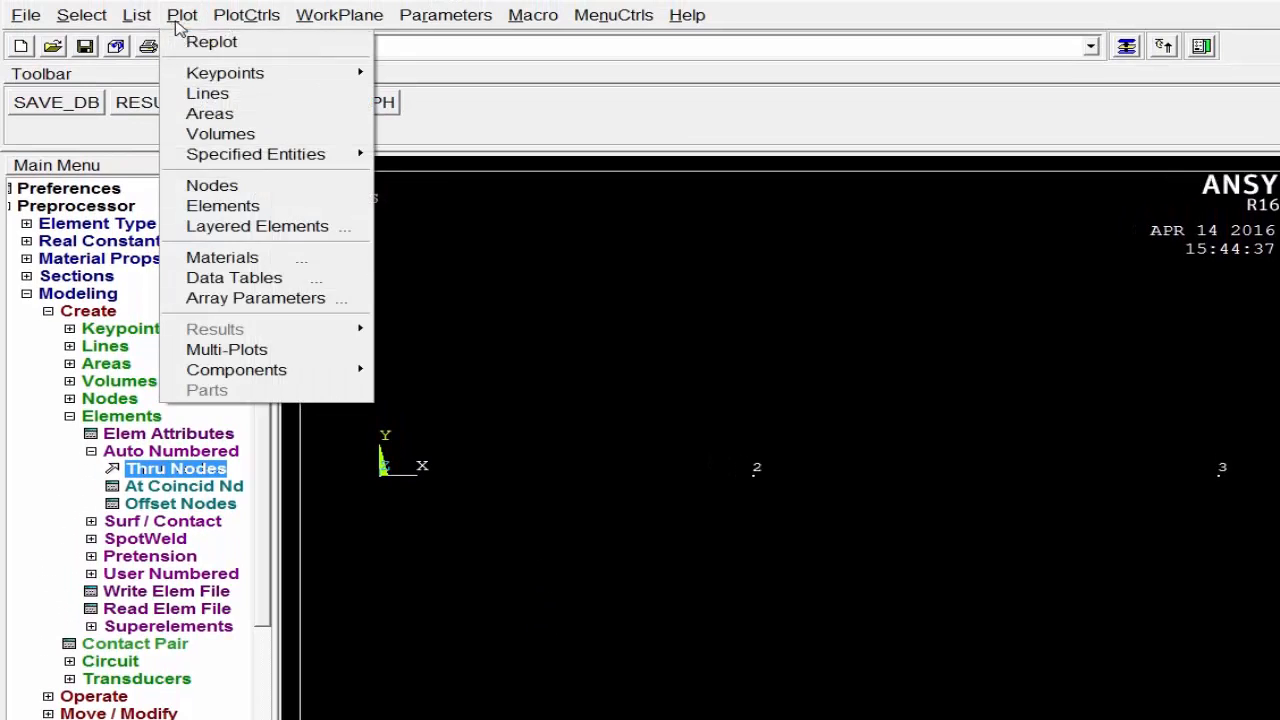
left_click(222, 206)
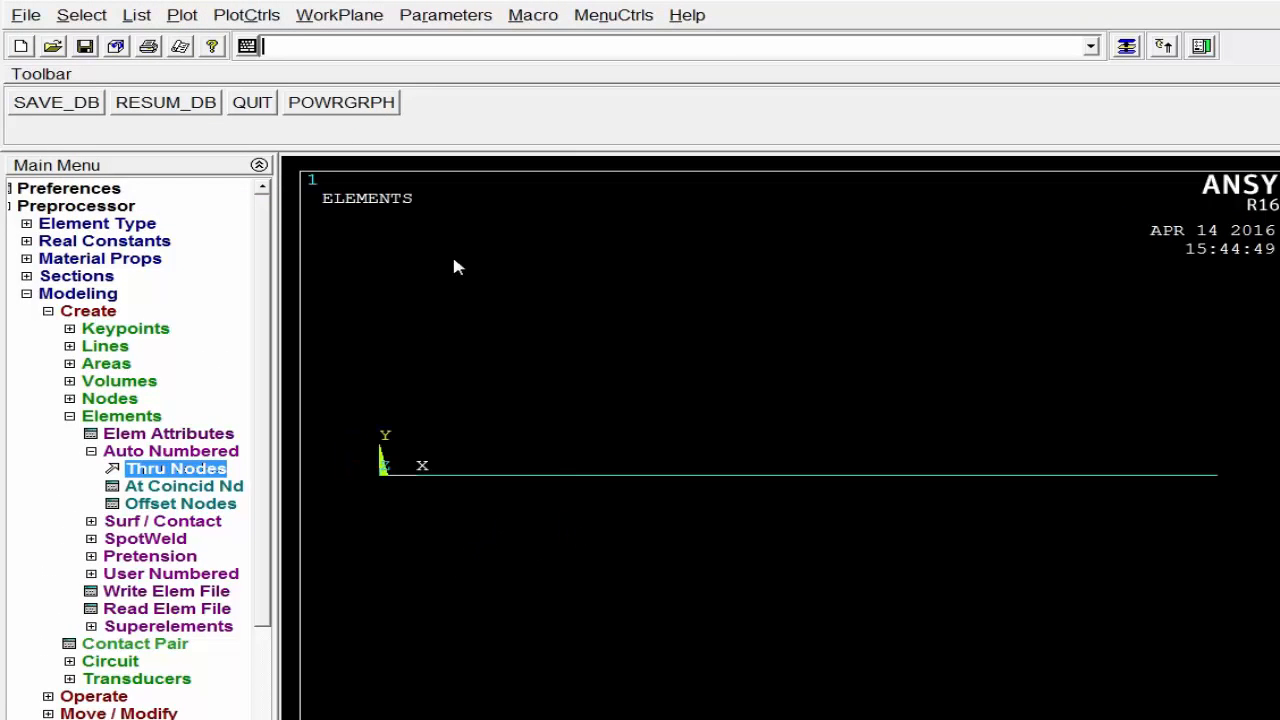
left_click(246, 15)
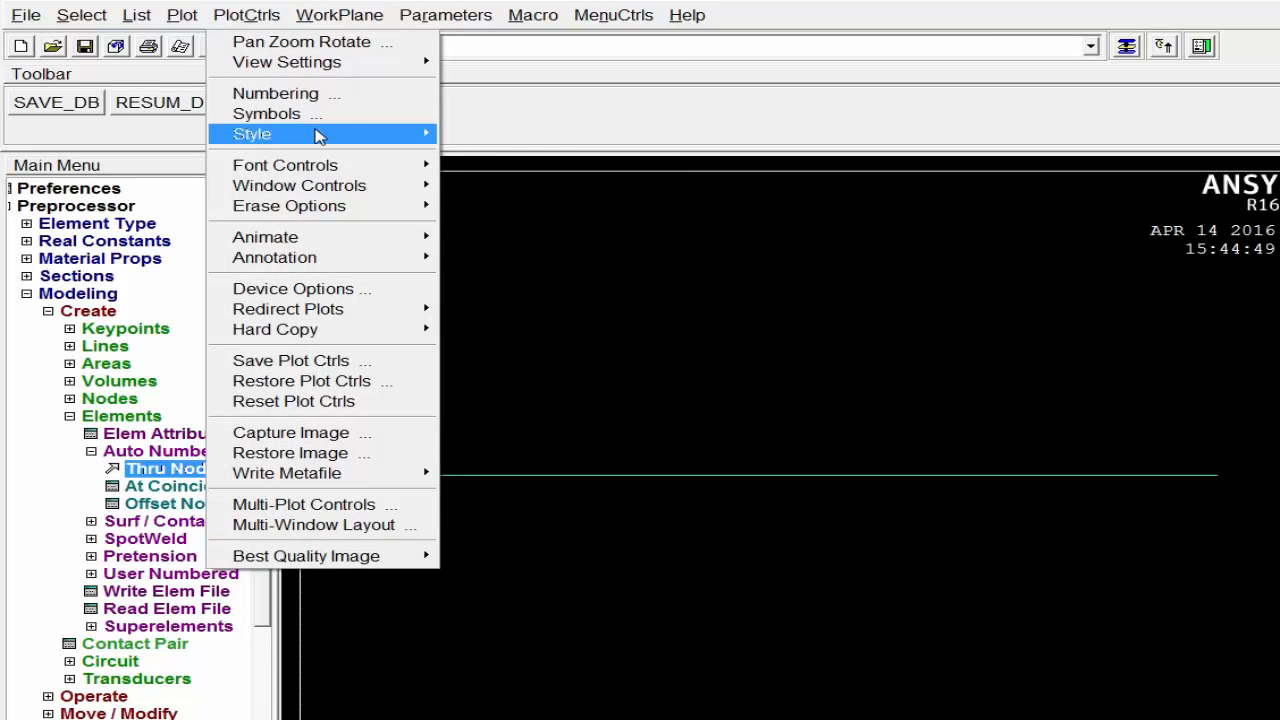
mouse_move(320, 134)
left_click(548, 154)
left_click(820, 273)
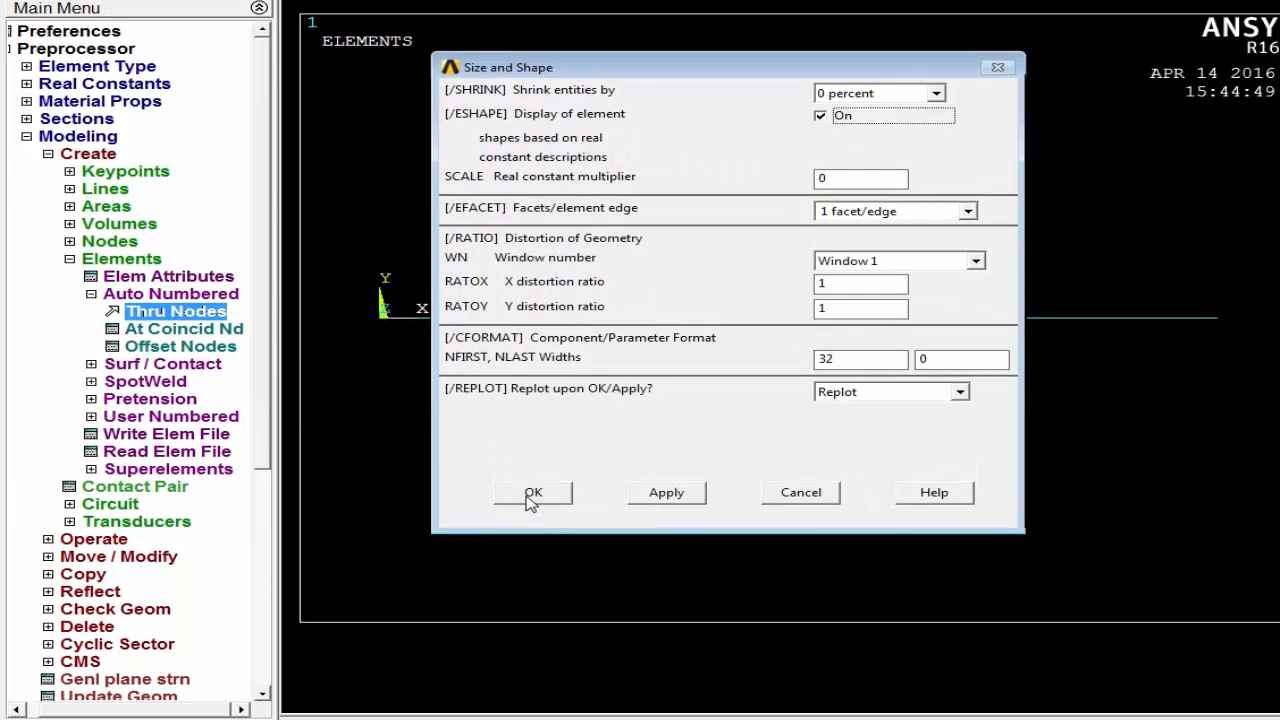
left_click(530, 496)
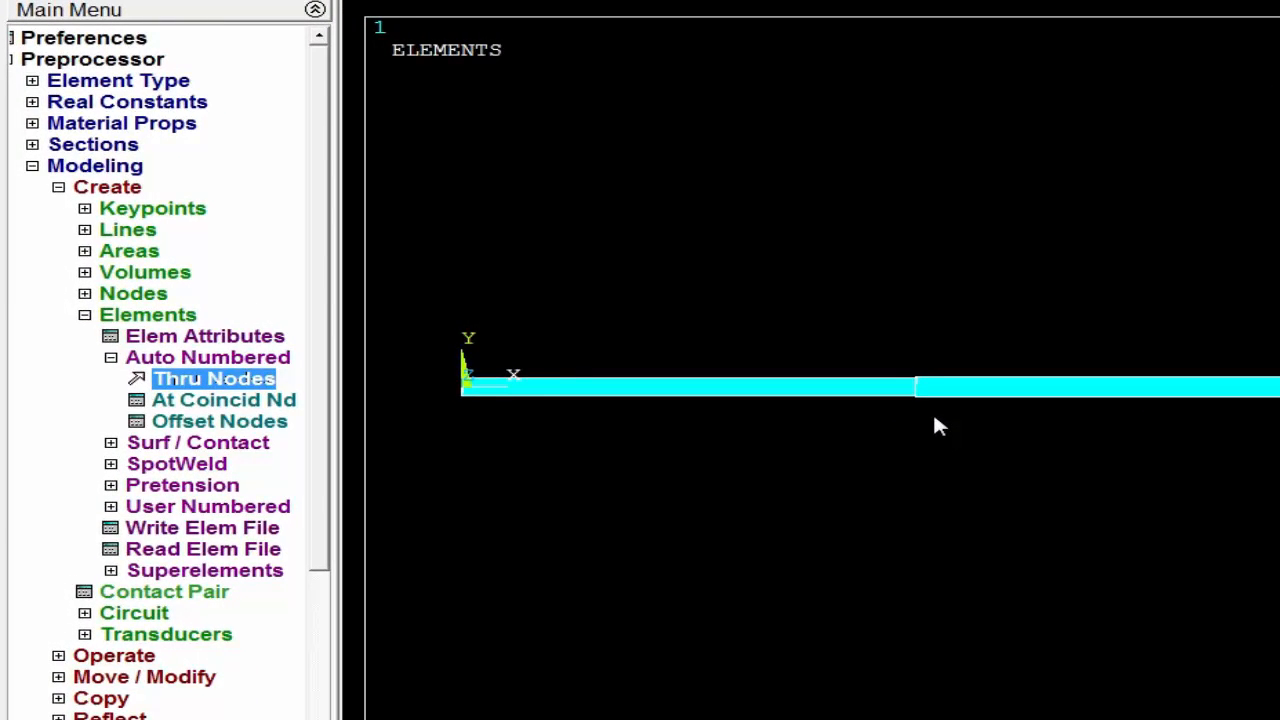
Set the solution's reference temperature for thermal strain calculations to 30.
left_click(105, 166)
left_click(128, 62)
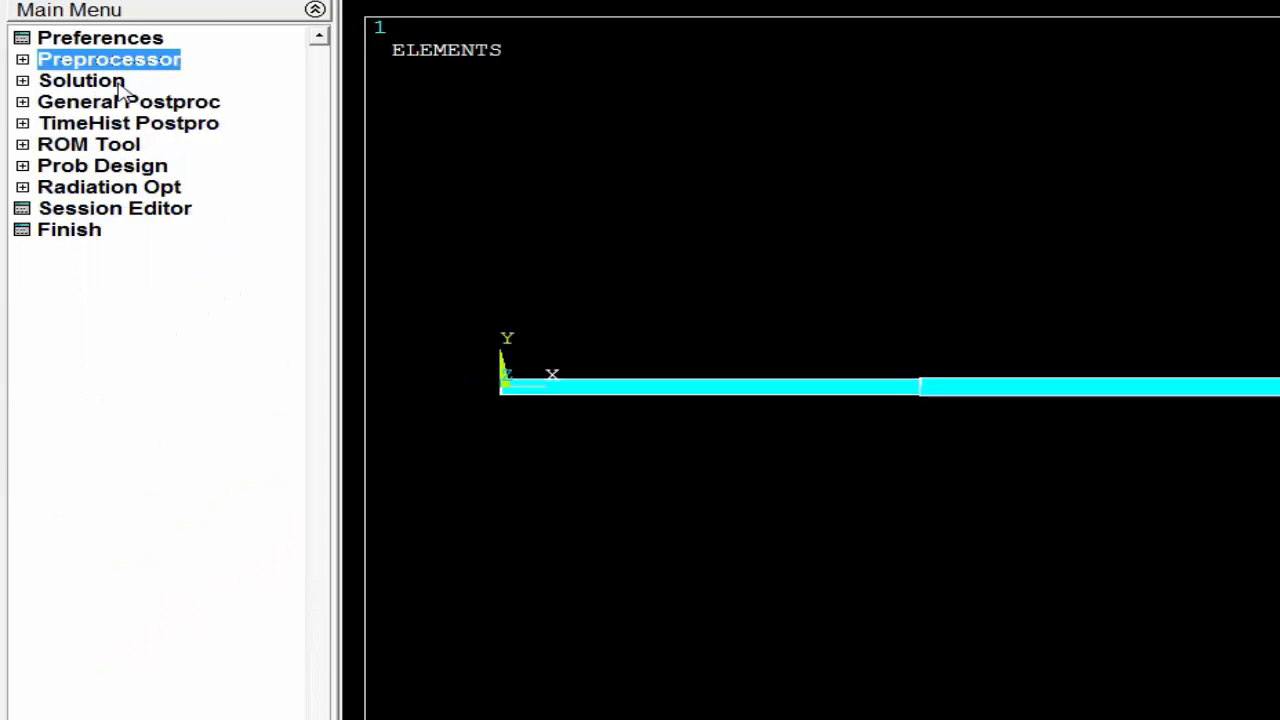
left_click(95, 81)
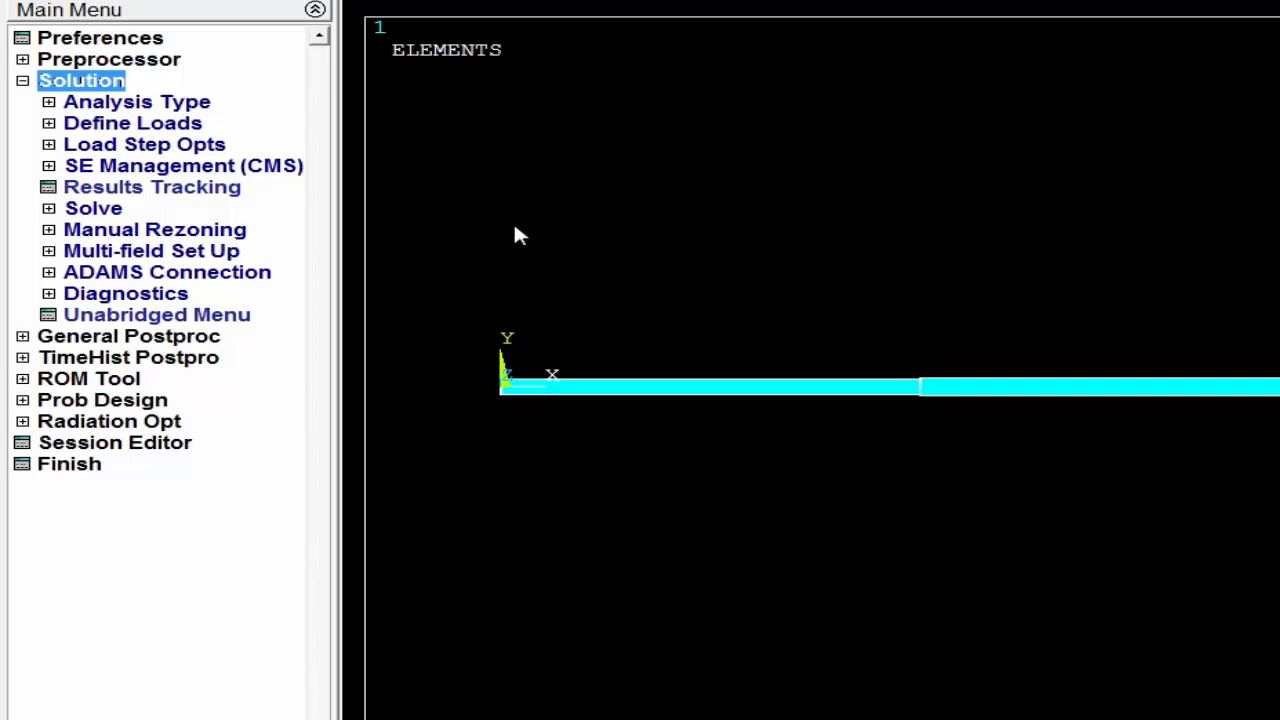
left_click(190, 124)
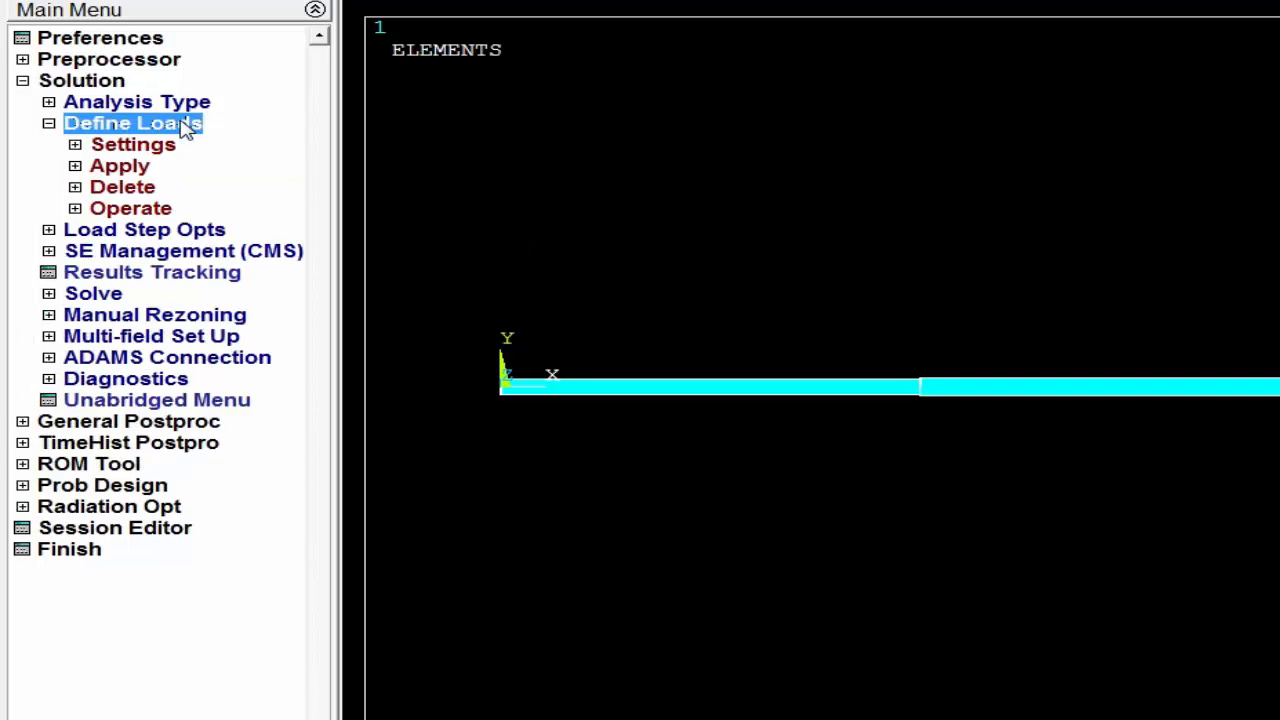
left_click(124, 147)
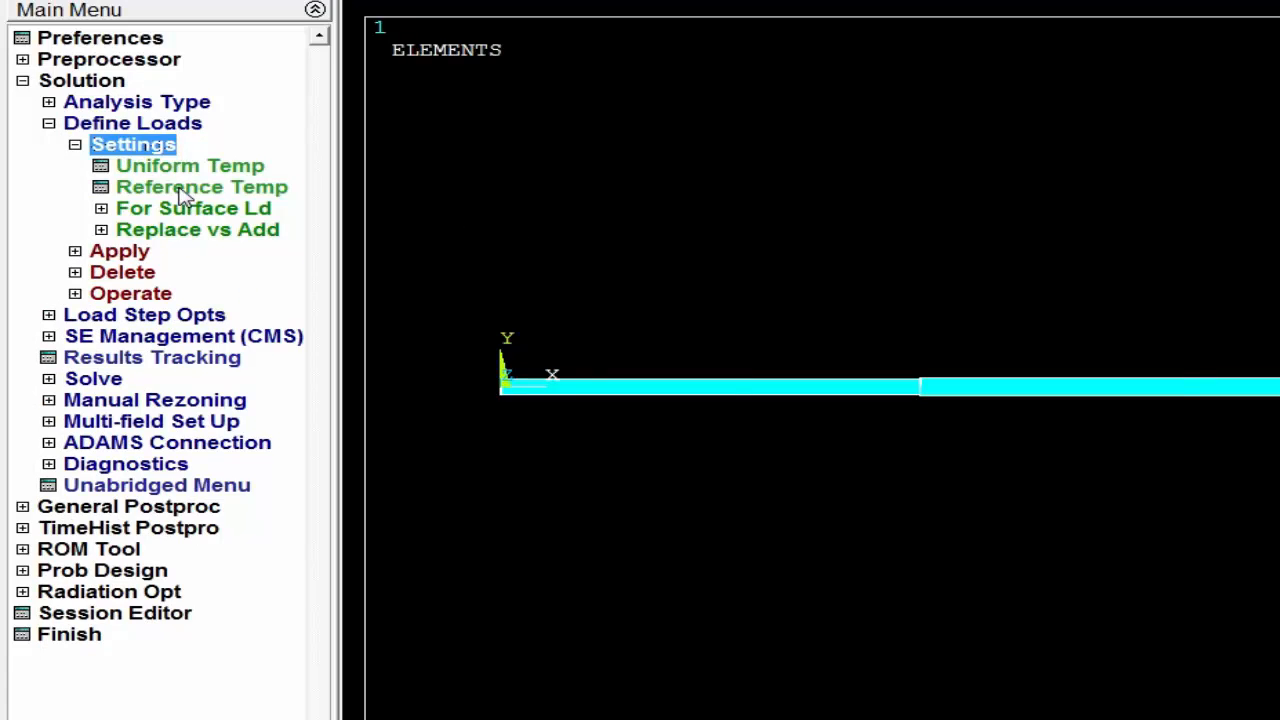
left_click(180, 190)
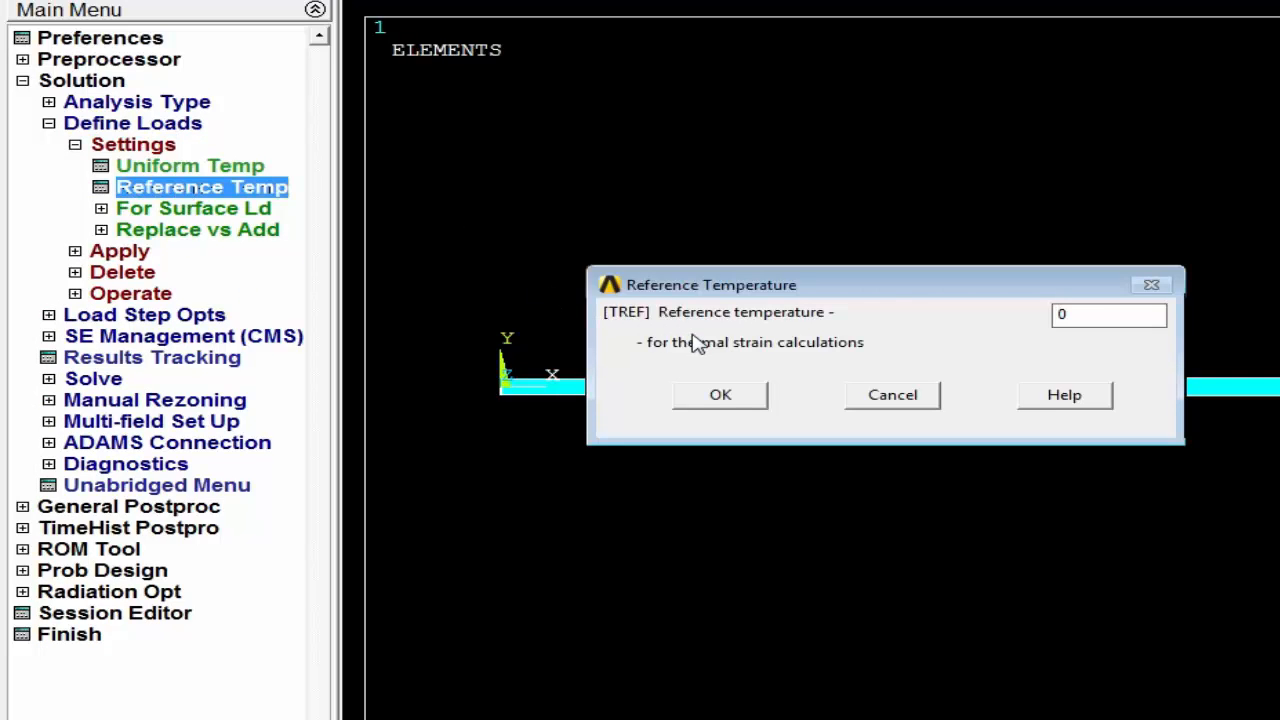
double_click(1066, 315)
type("30")
left_click(745, 395)
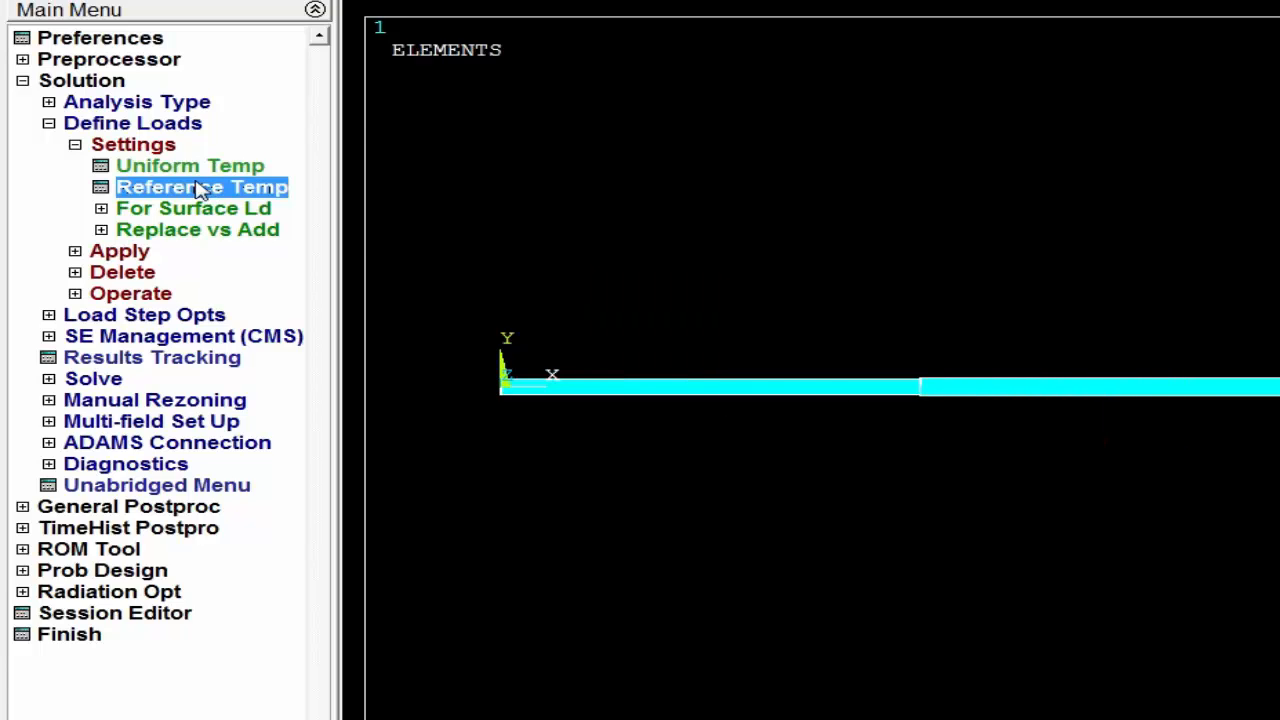
Set the uniform temperature load to 110.
left_click(192, 167)
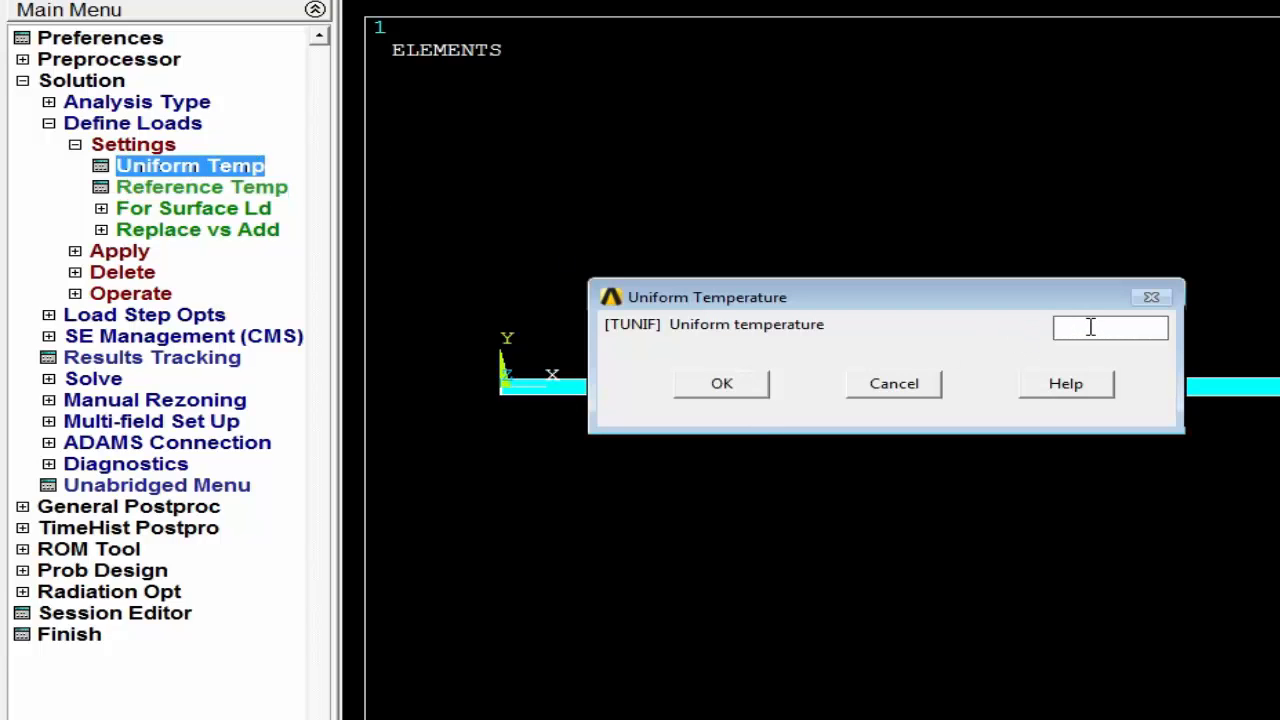
type("110")
left_click(724, 388)
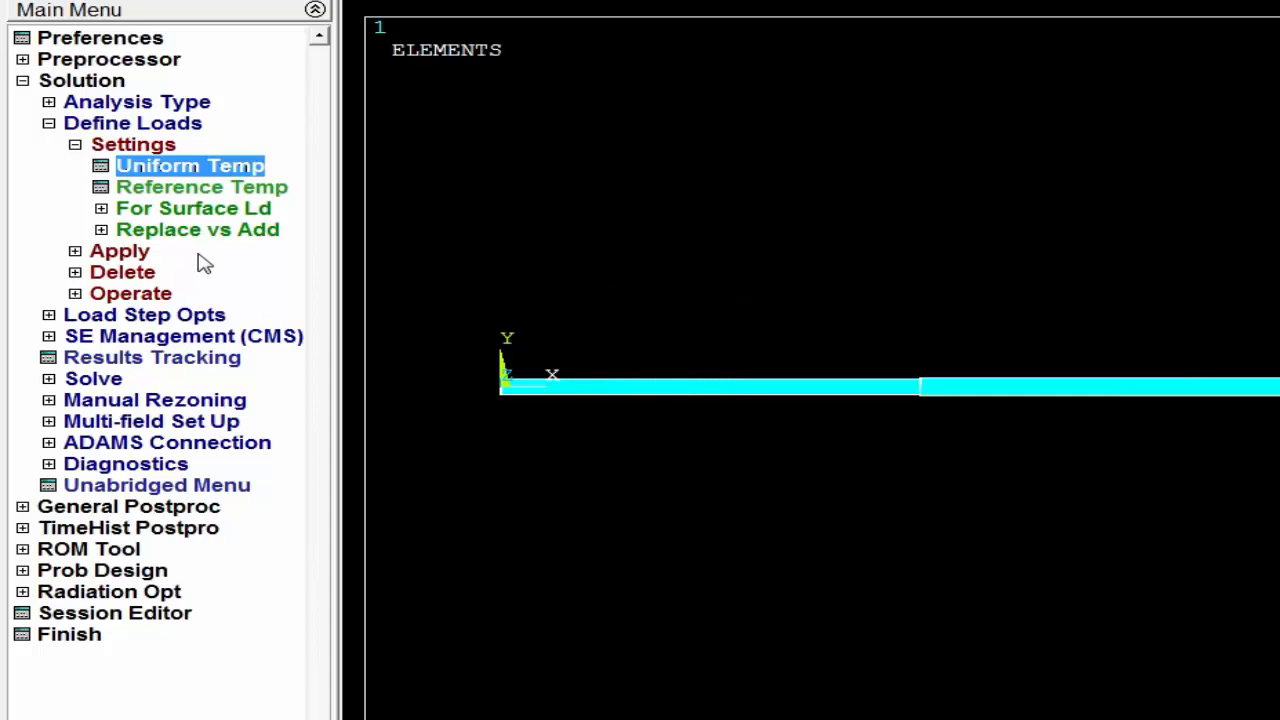
left_click(140, 145)
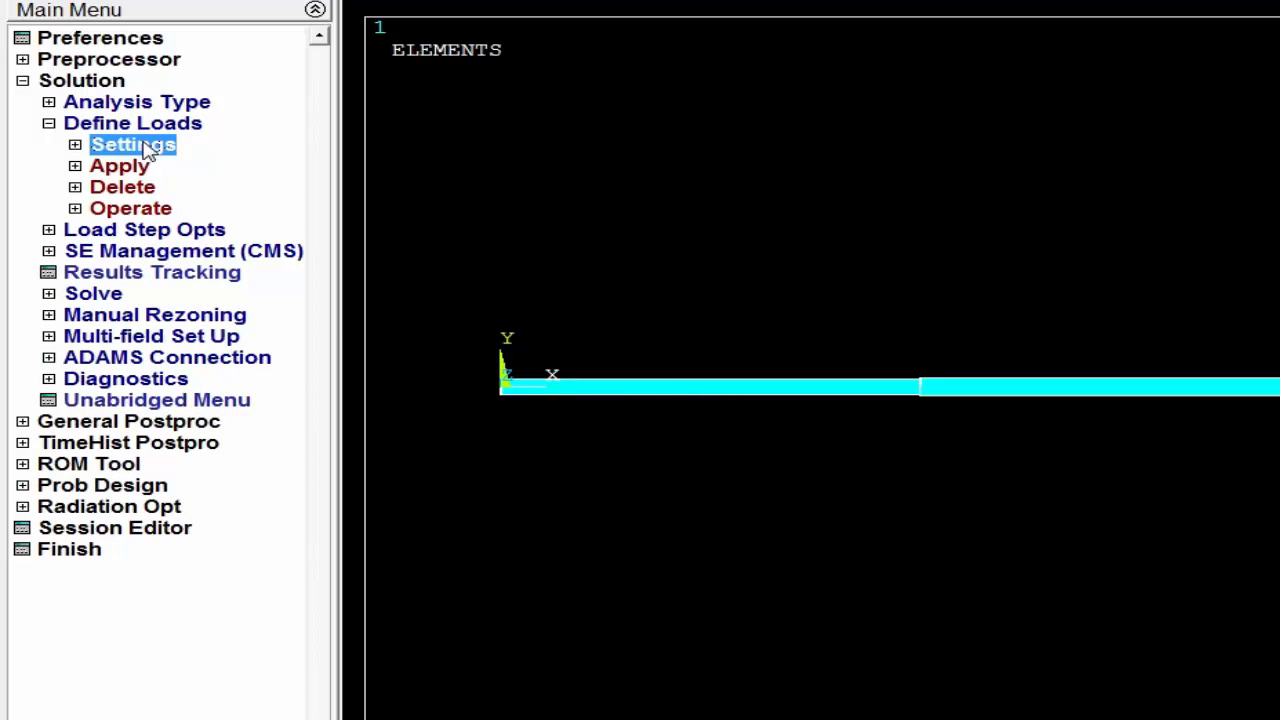
Constrain all DOF at the two end nodes, 1 and 3, with a constant displacement value of 0.
left_click(124, 168)
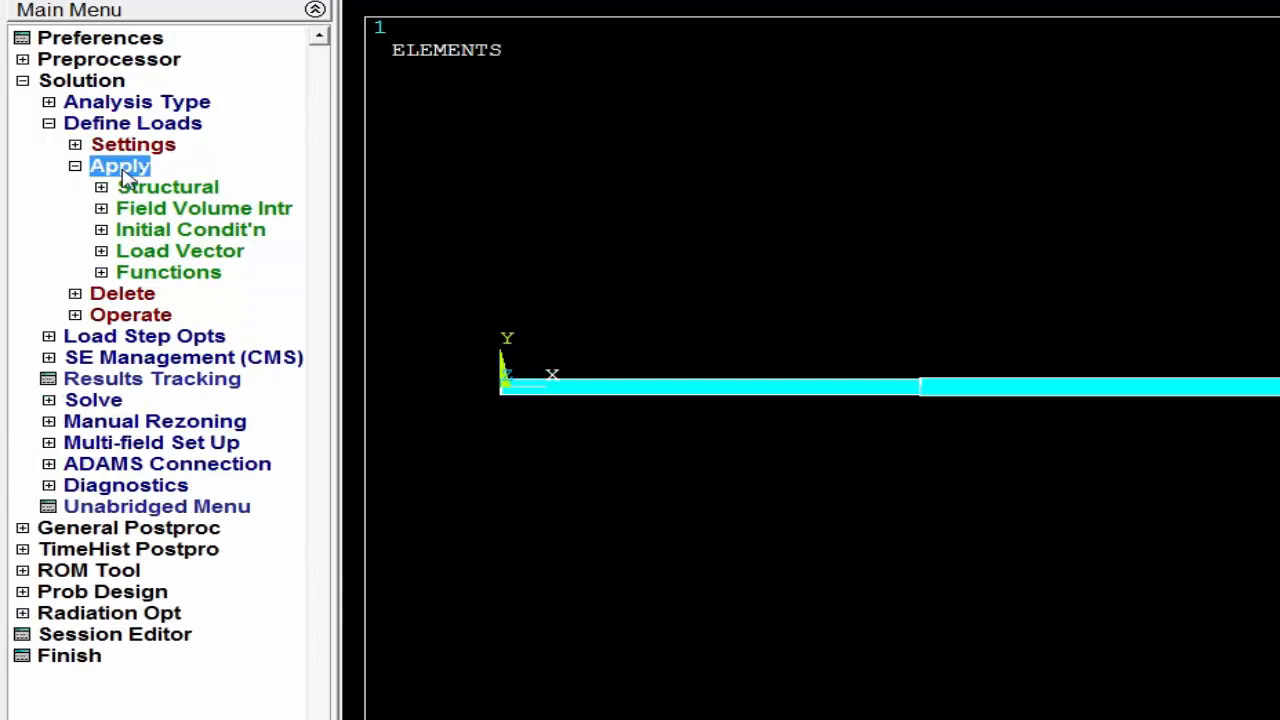
left_click(160, 188)
left_click(195, 209)
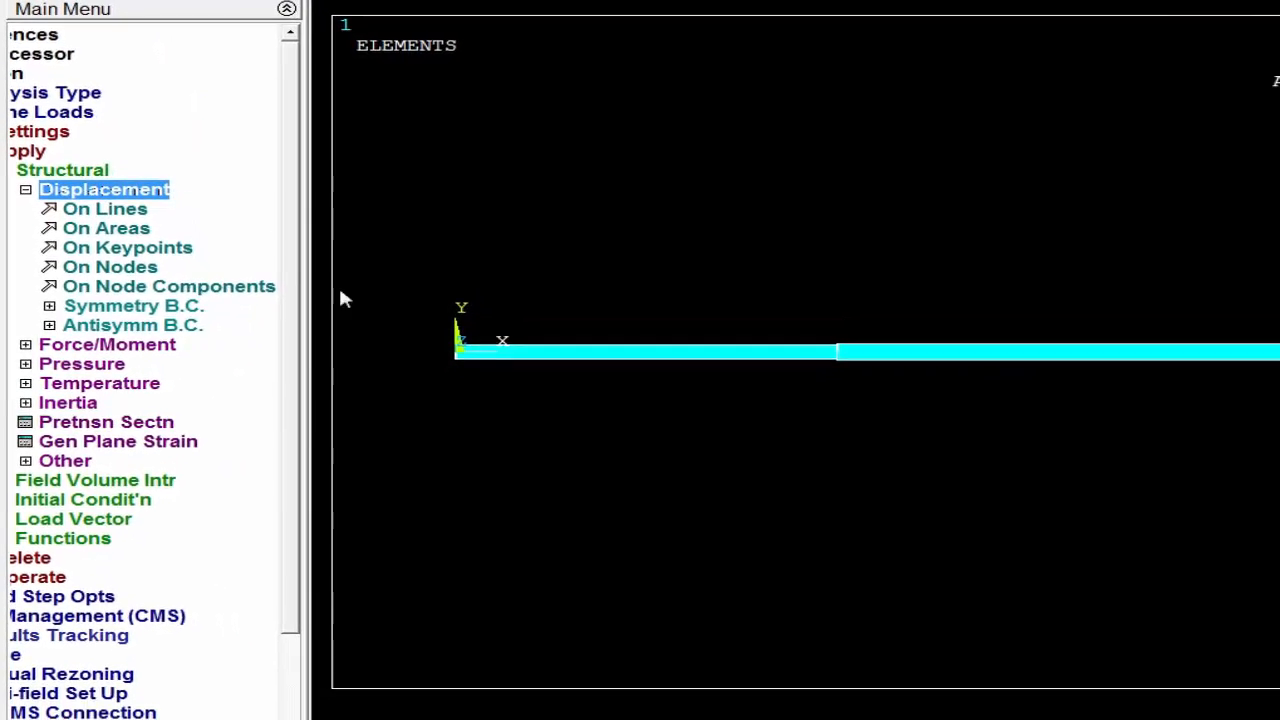
left_click(191, 287)
left_click(433, 334)
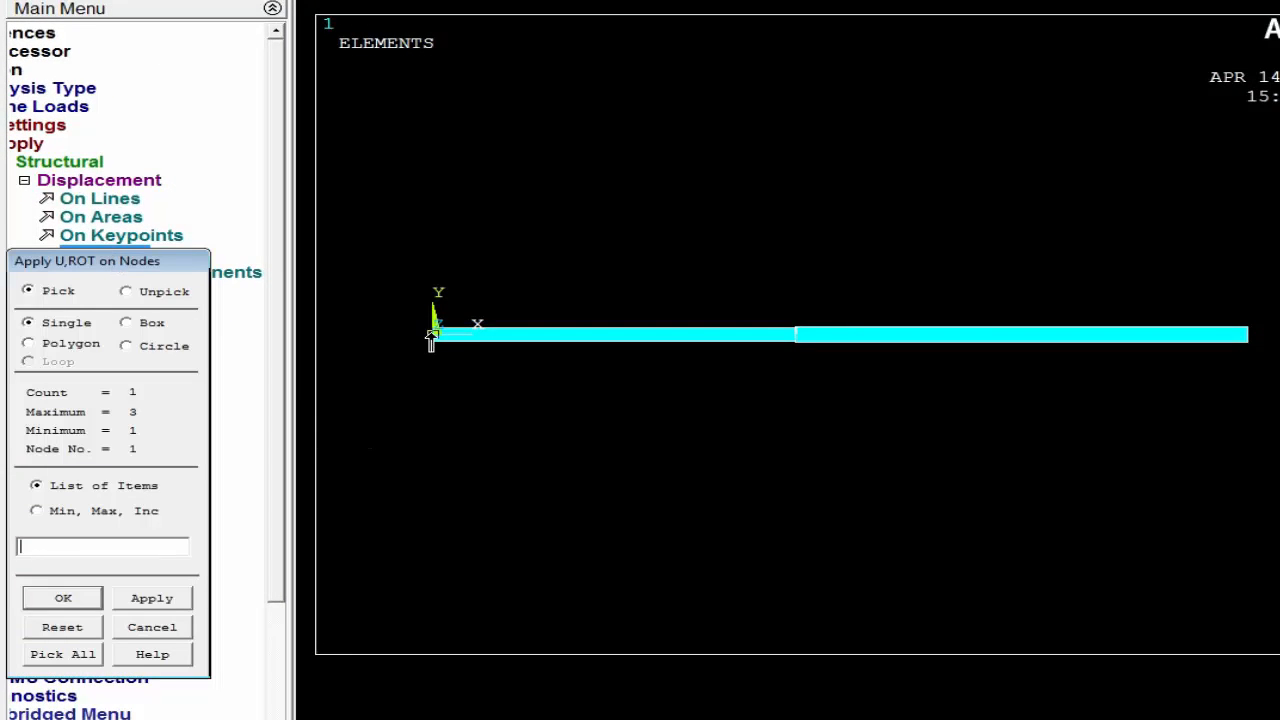
left_click(1247, 336)
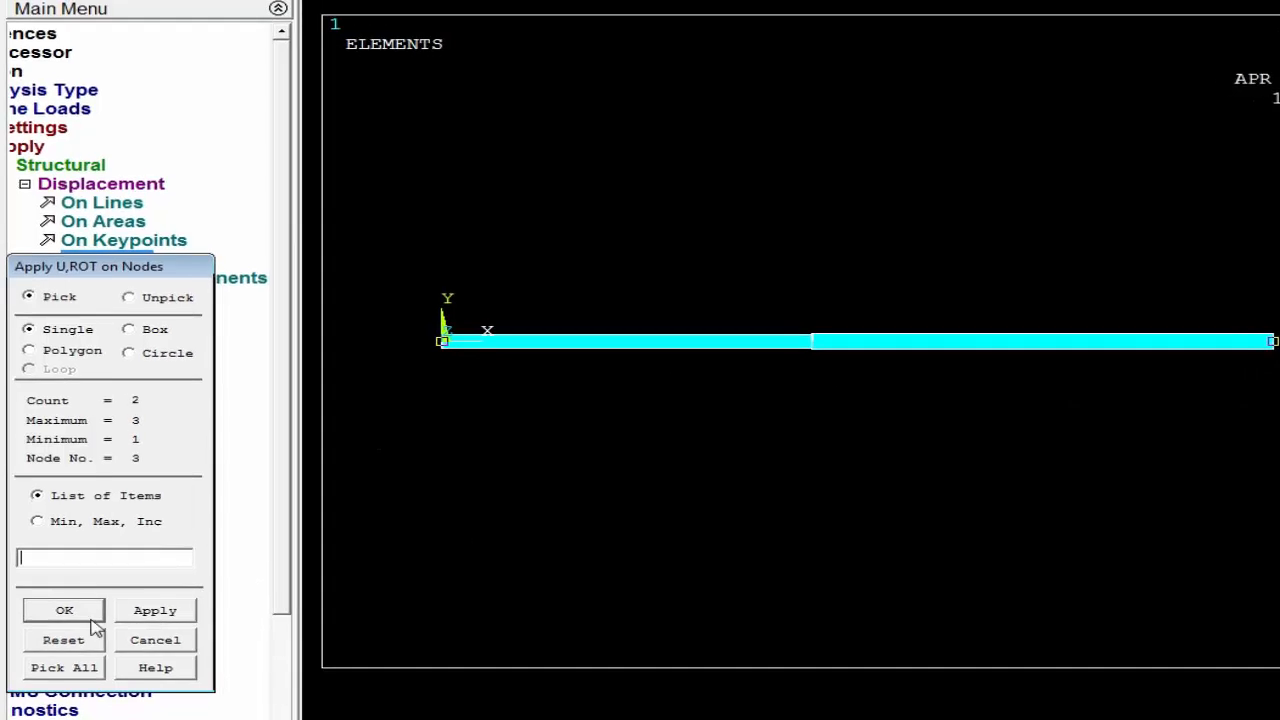
left_click(90, 602)
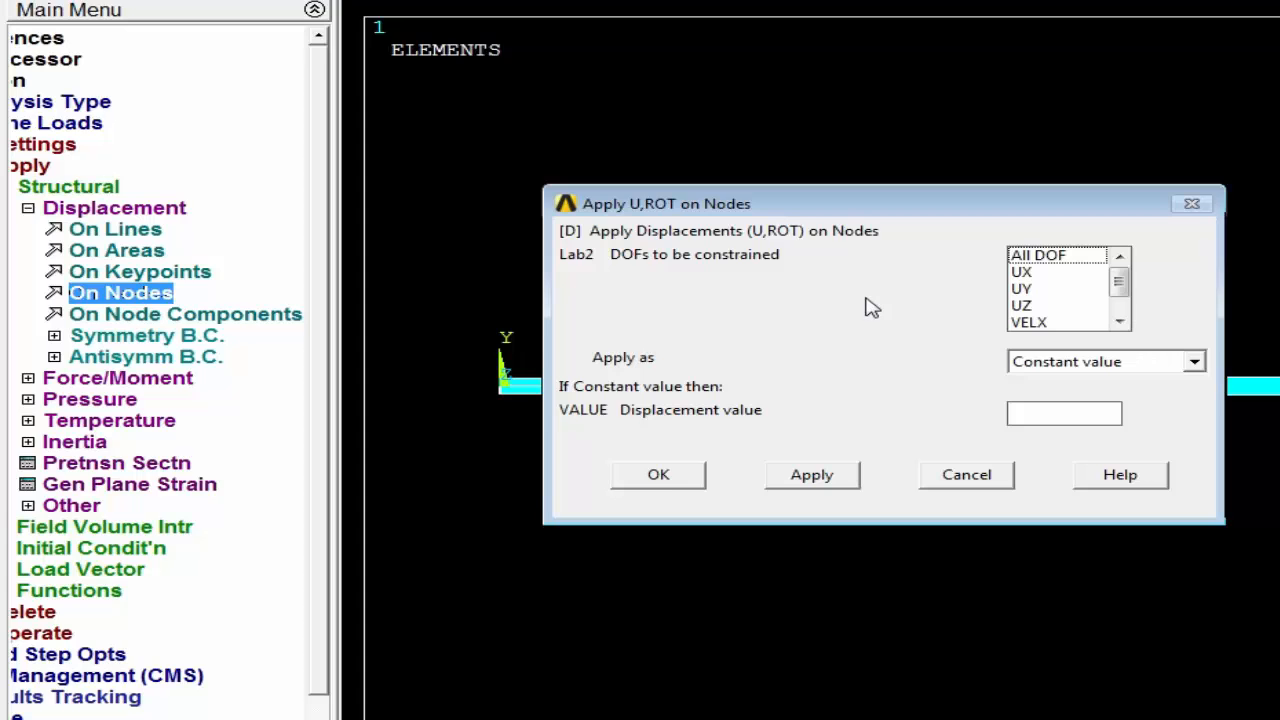
left_click(1038, 257)
left_click(1032, 412)
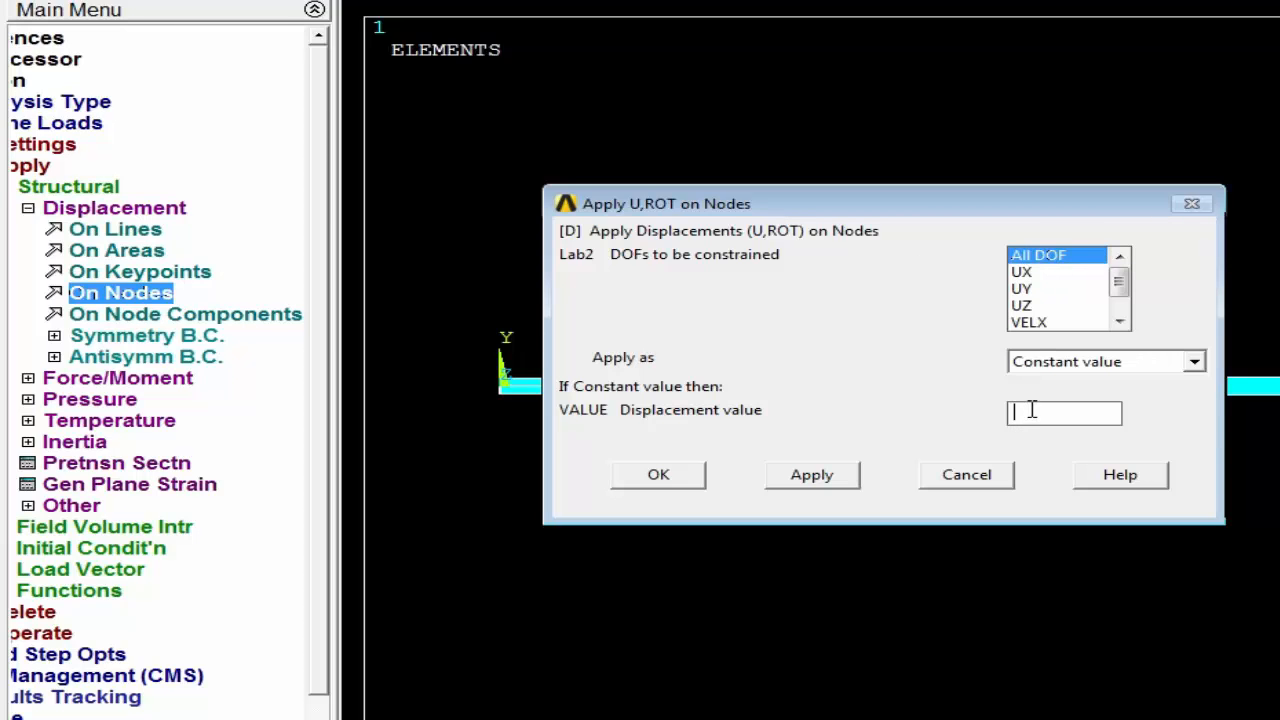
type("0")
left_click(652, 478)
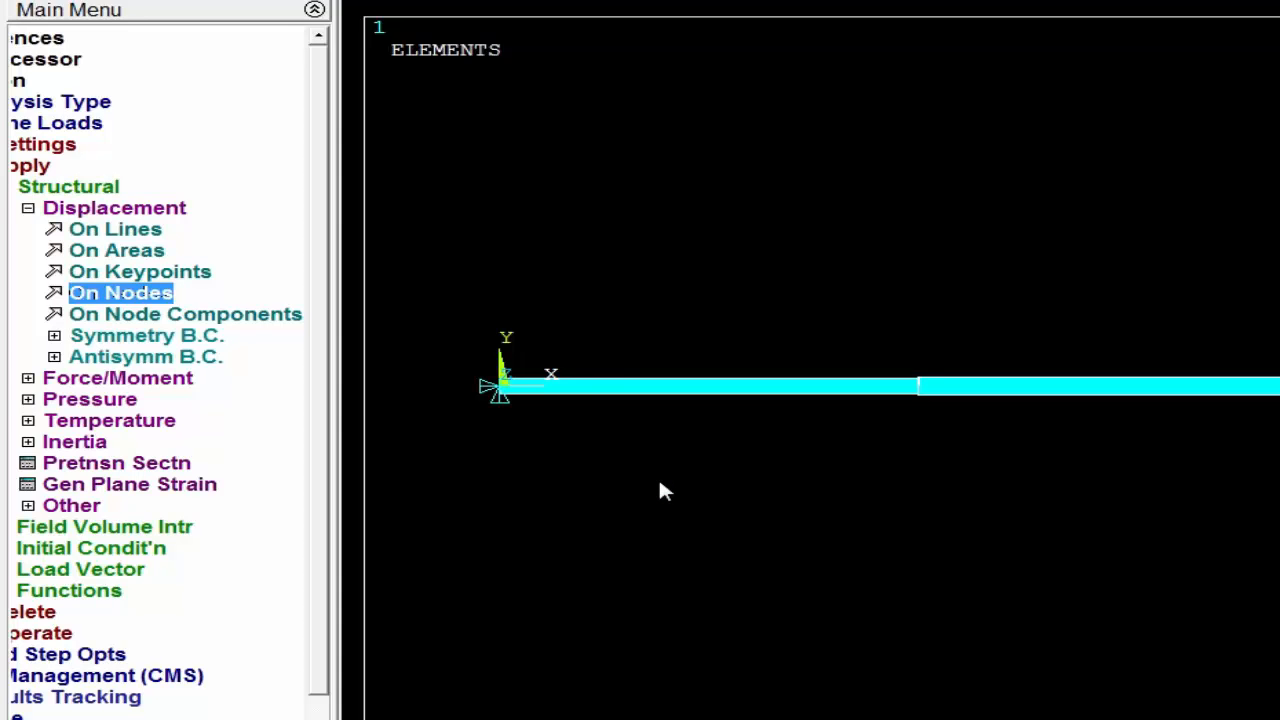
Apply a constant FX force of 50000 to node 2, where the two bar sections meet.
left_click(95, 211)
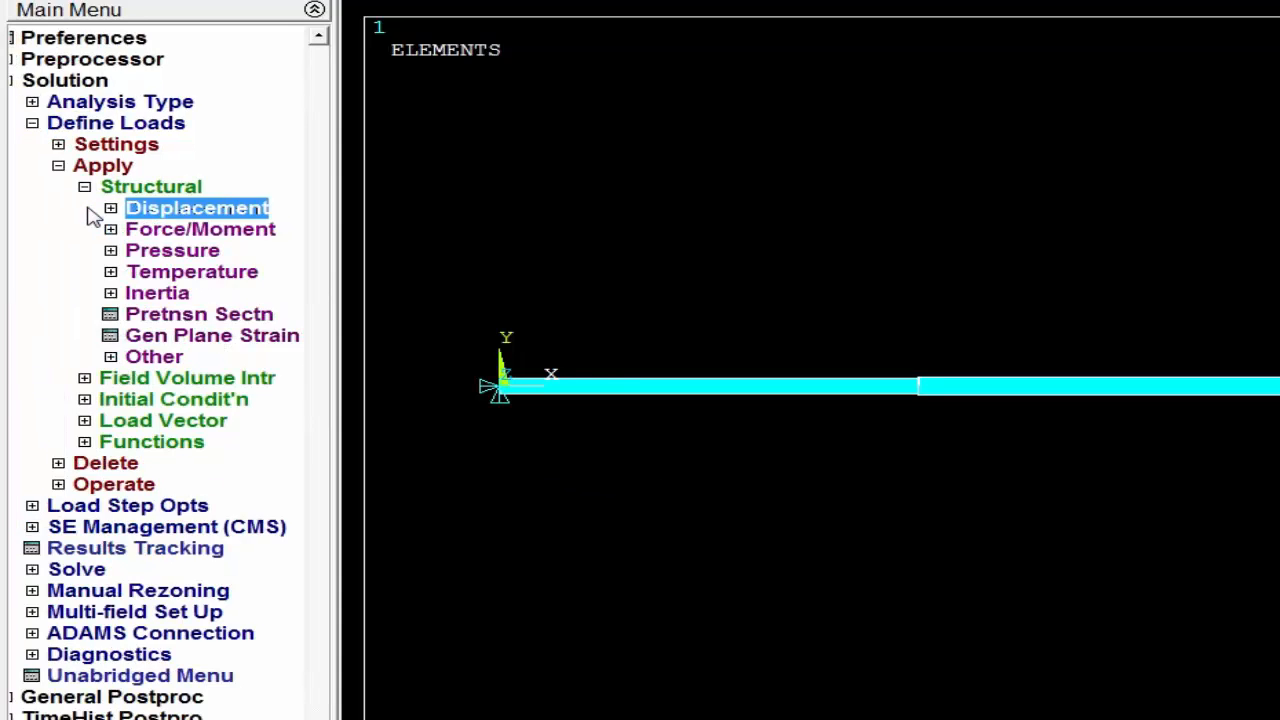
left_click(181, 232)
left_click(163, 272)
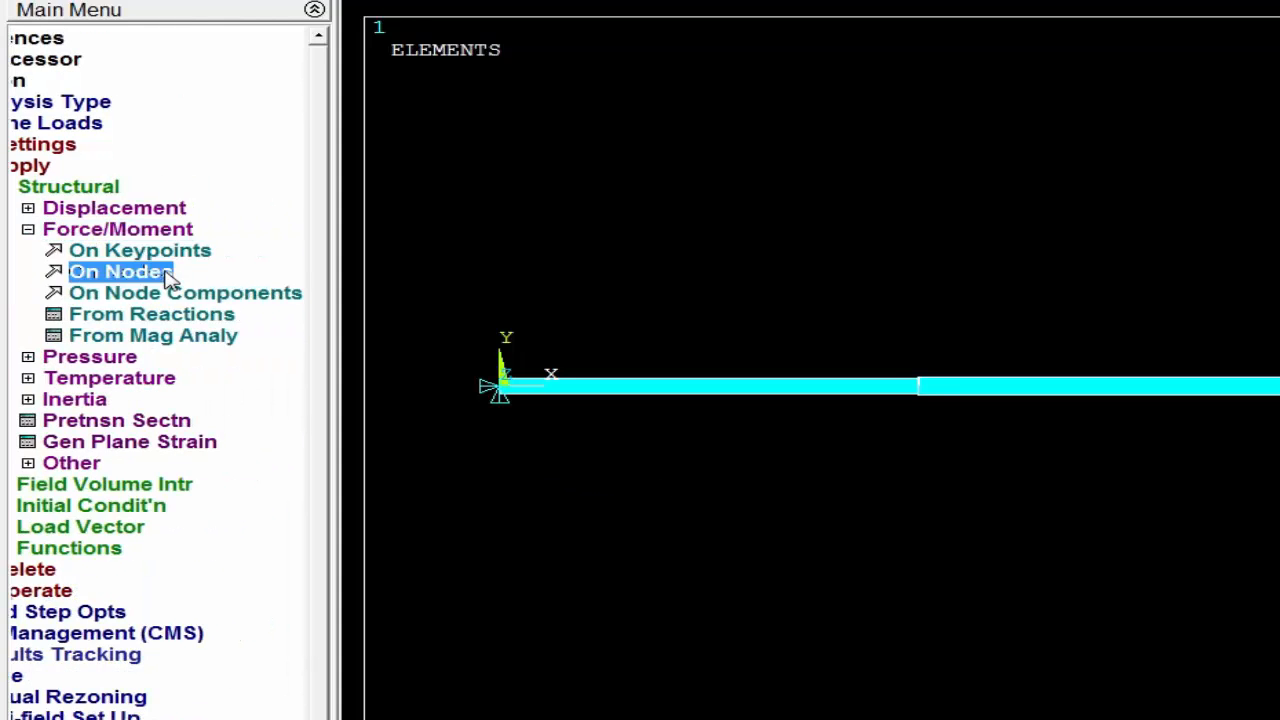
left_click(920, 390)
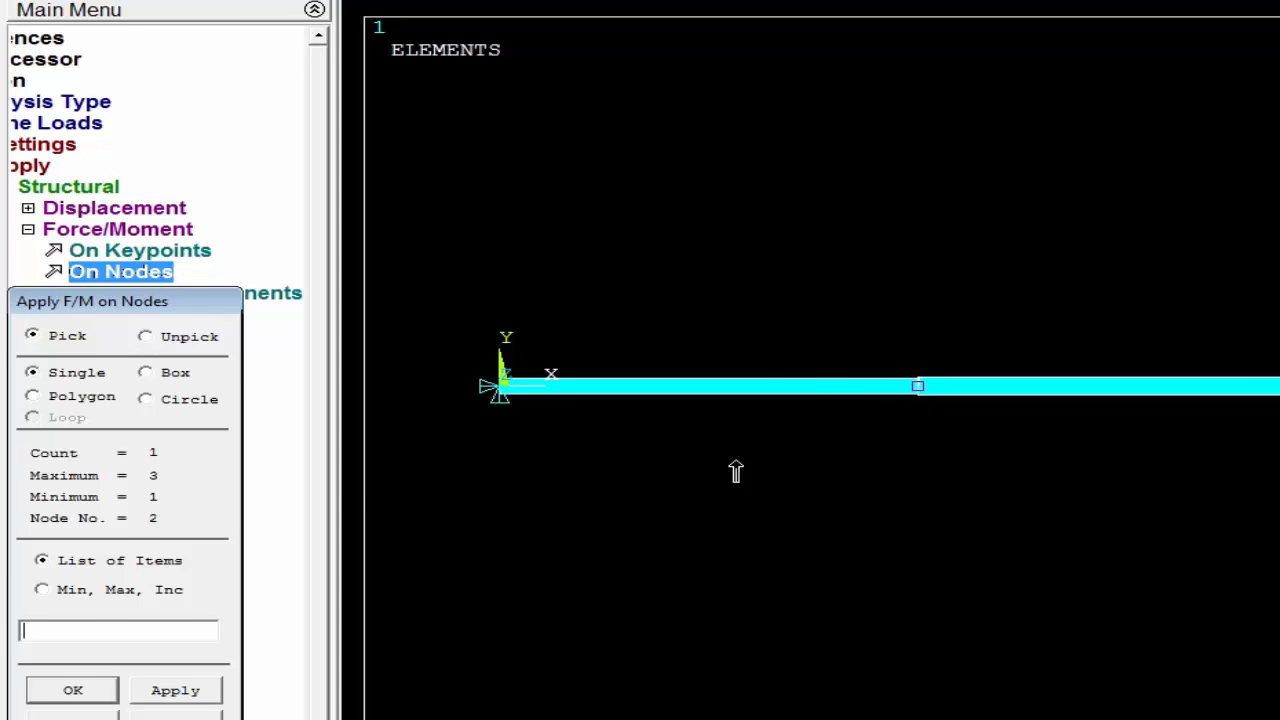
left_click(64, 692)
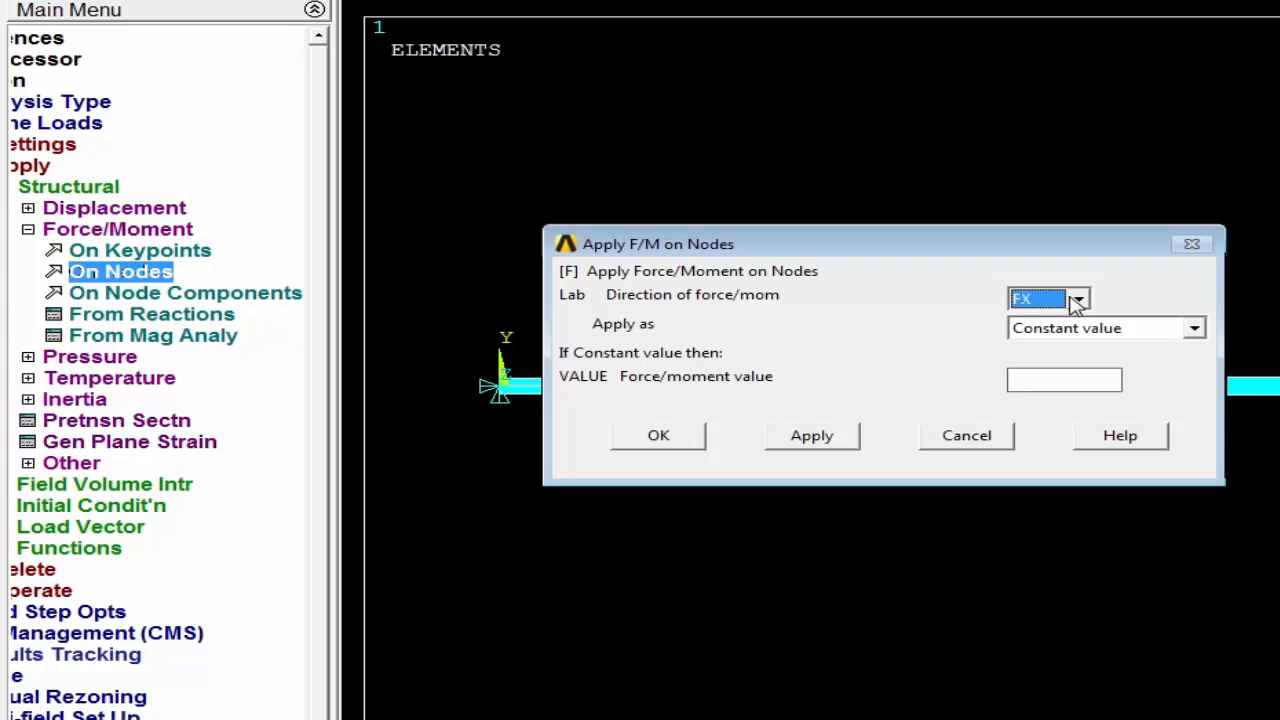
left_click(1042, 384)
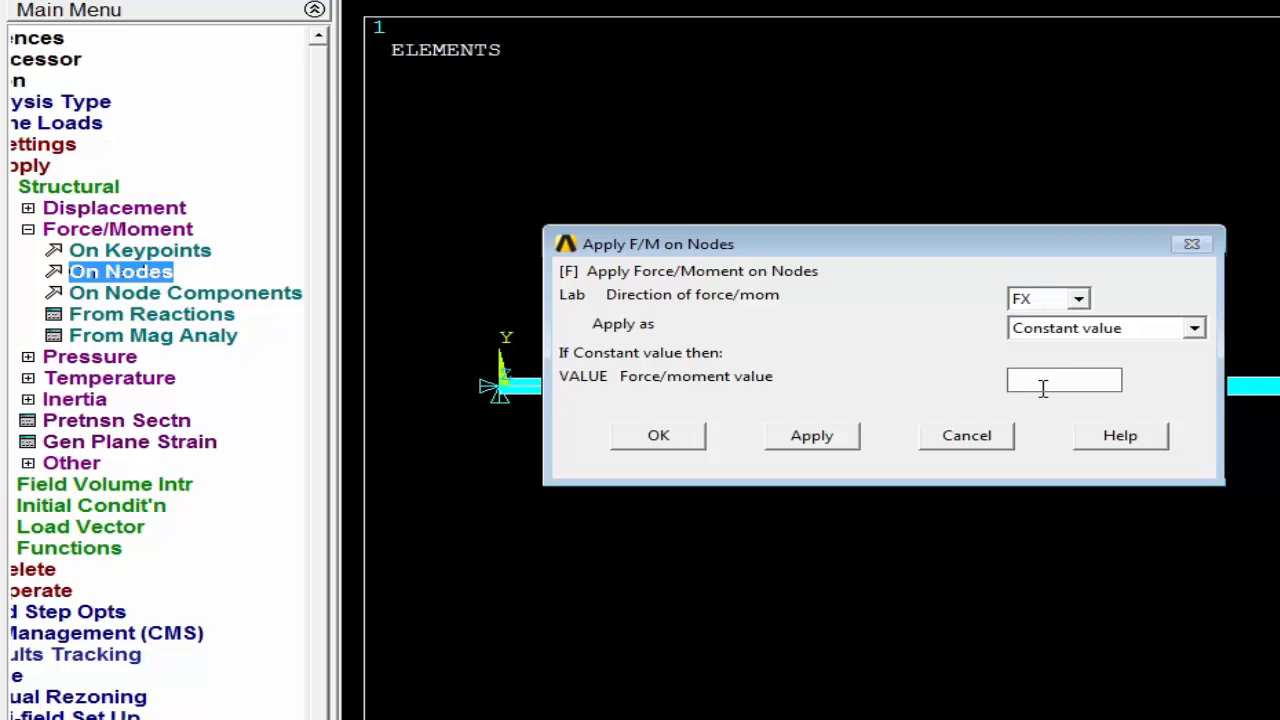
type("50000")
left_click(670, 440)
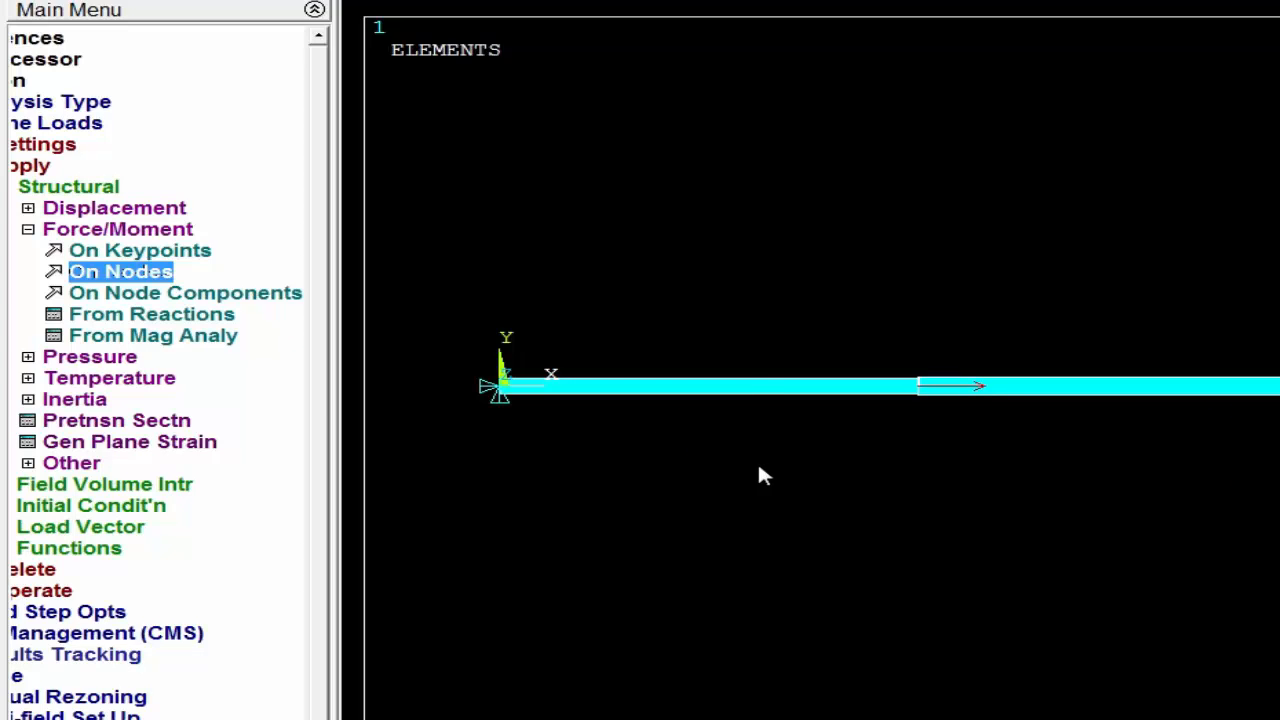
Solve the current load step and close the completion note and the solution status listing.
left_click(112, 128)
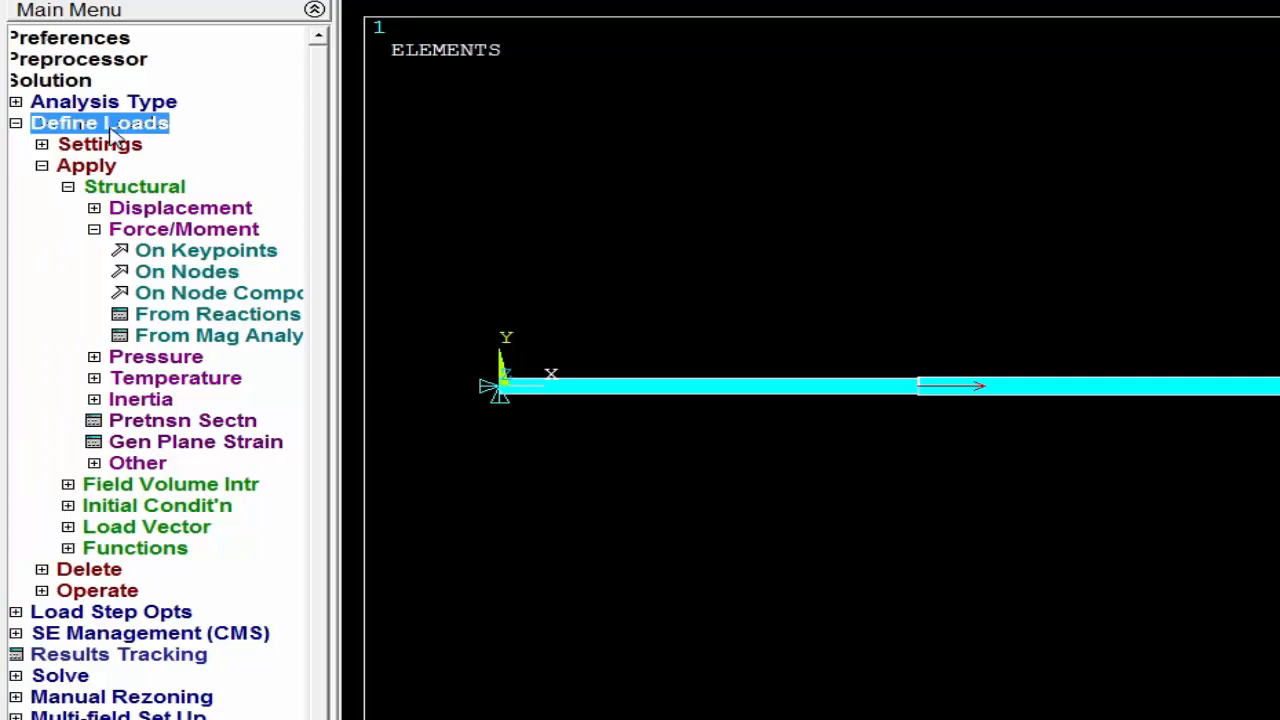
left_click(116, 132)
left_click(93, 208)
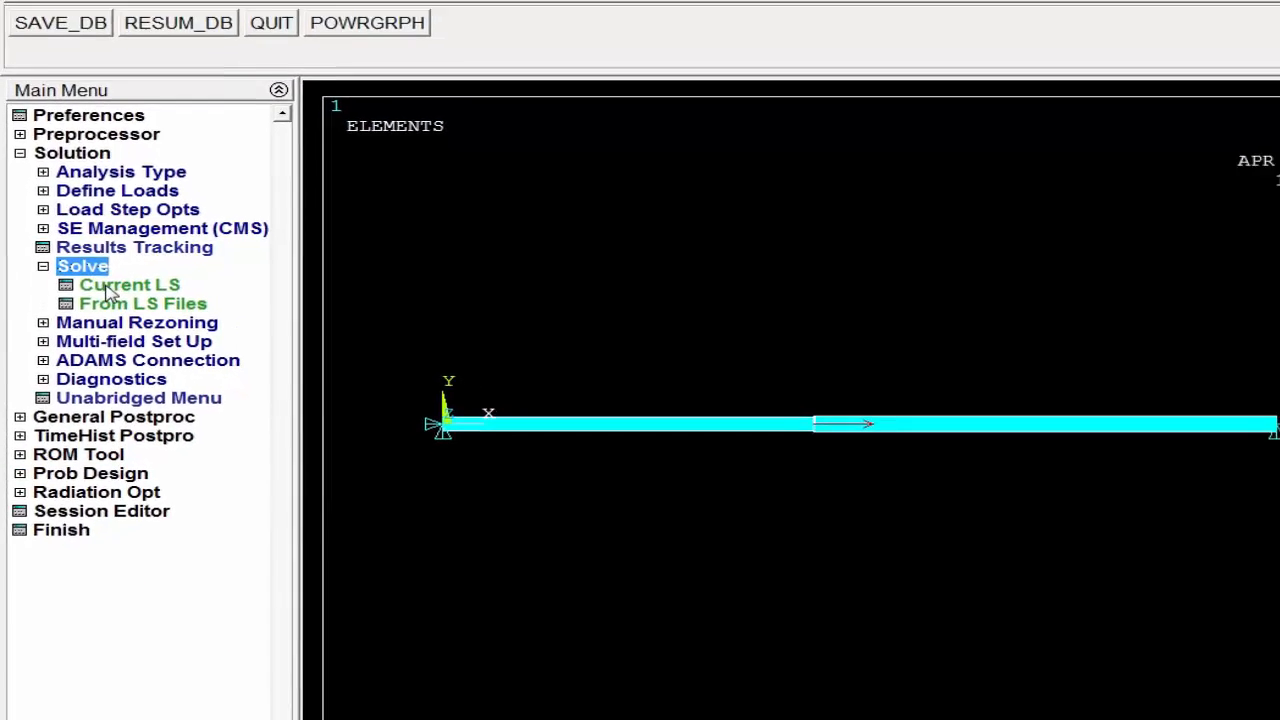
left_click(146, 229)
left_click(686, 523)
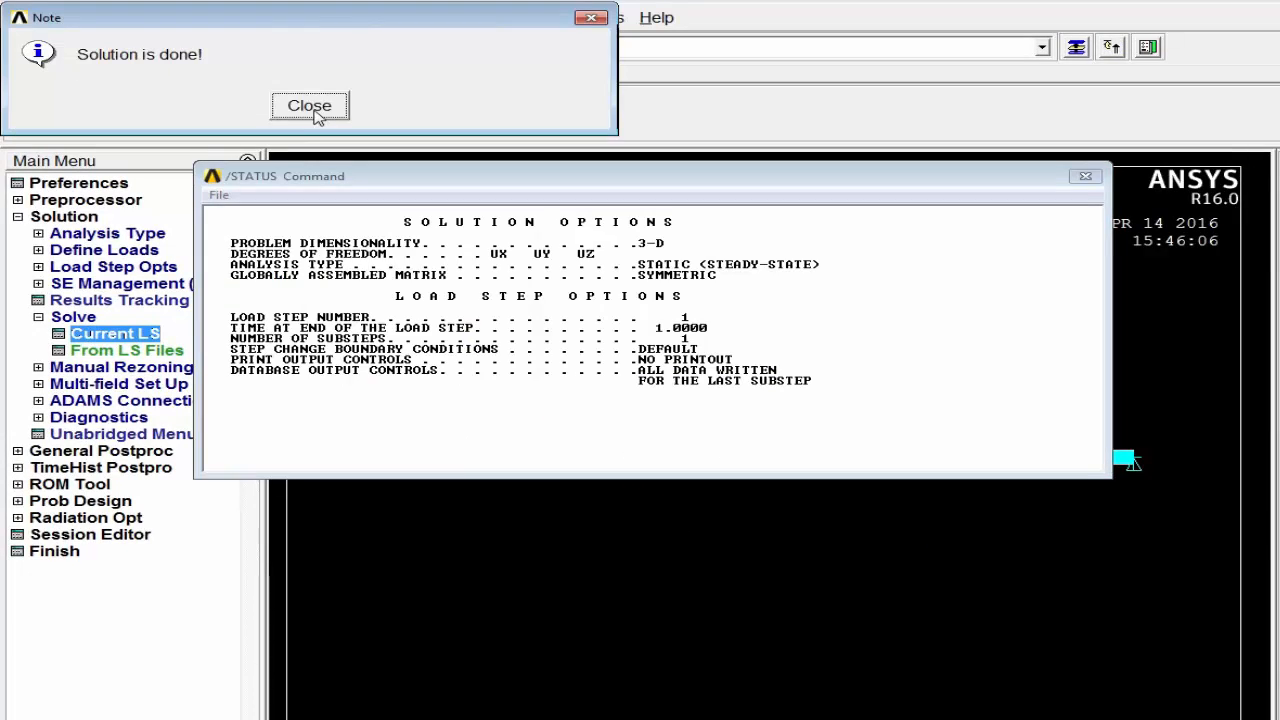
left_click(310, 106)
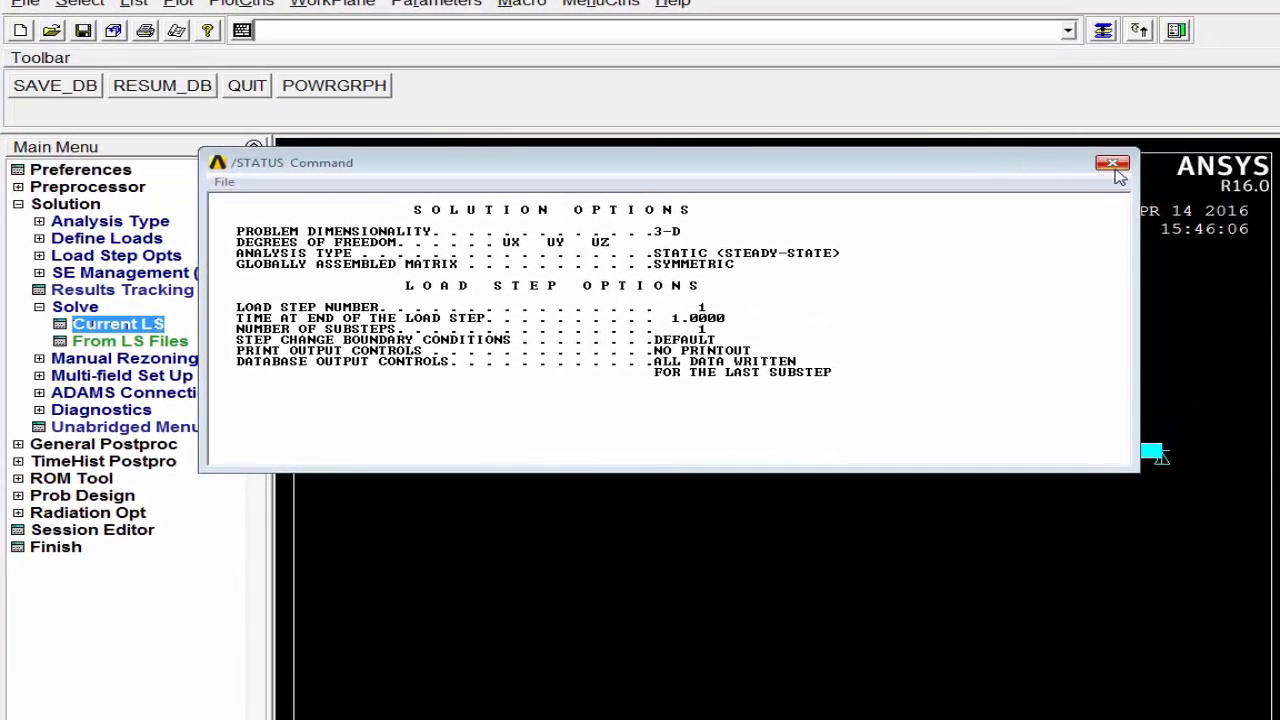
left_click(1111, 163)
Plot the nodal solution's displacement vector sum as a contour, showing the deformed shape only.
left_click(66, 205)
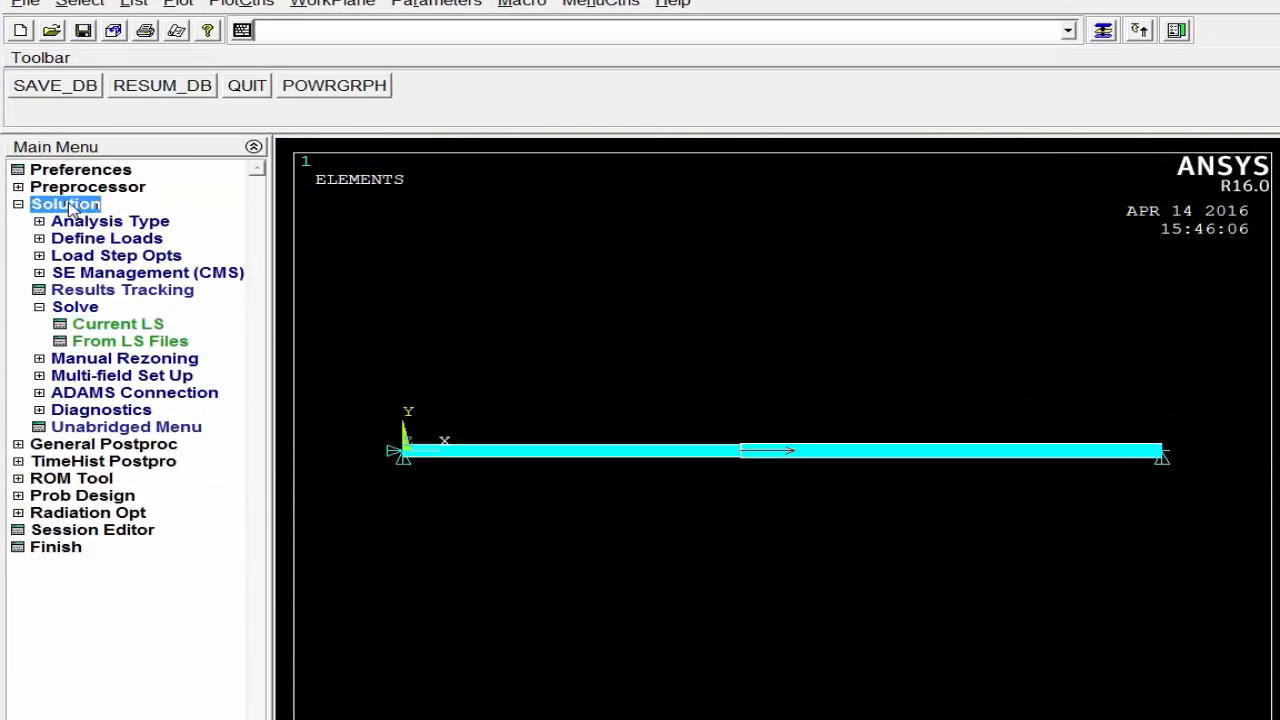
left_click(133, 222)
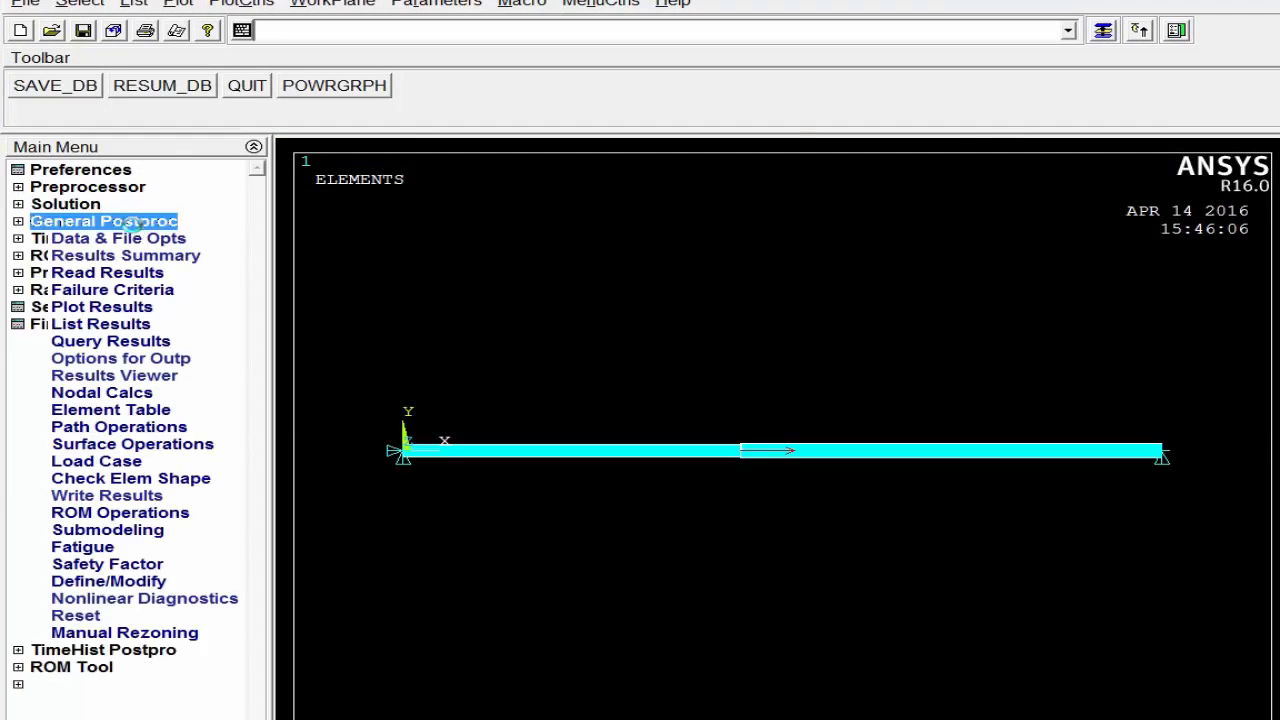
left_click(92, 312)
left_click(122, 343)
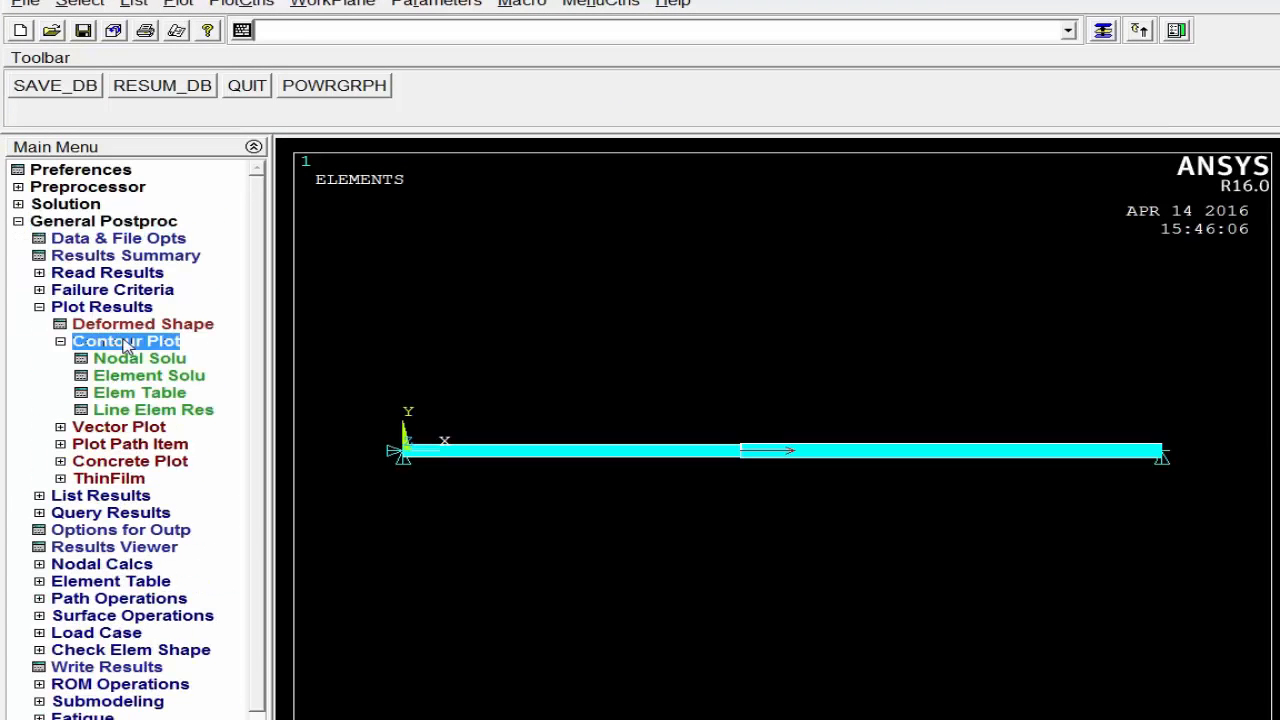
left_click(134, 359)
left_click(530, 233)
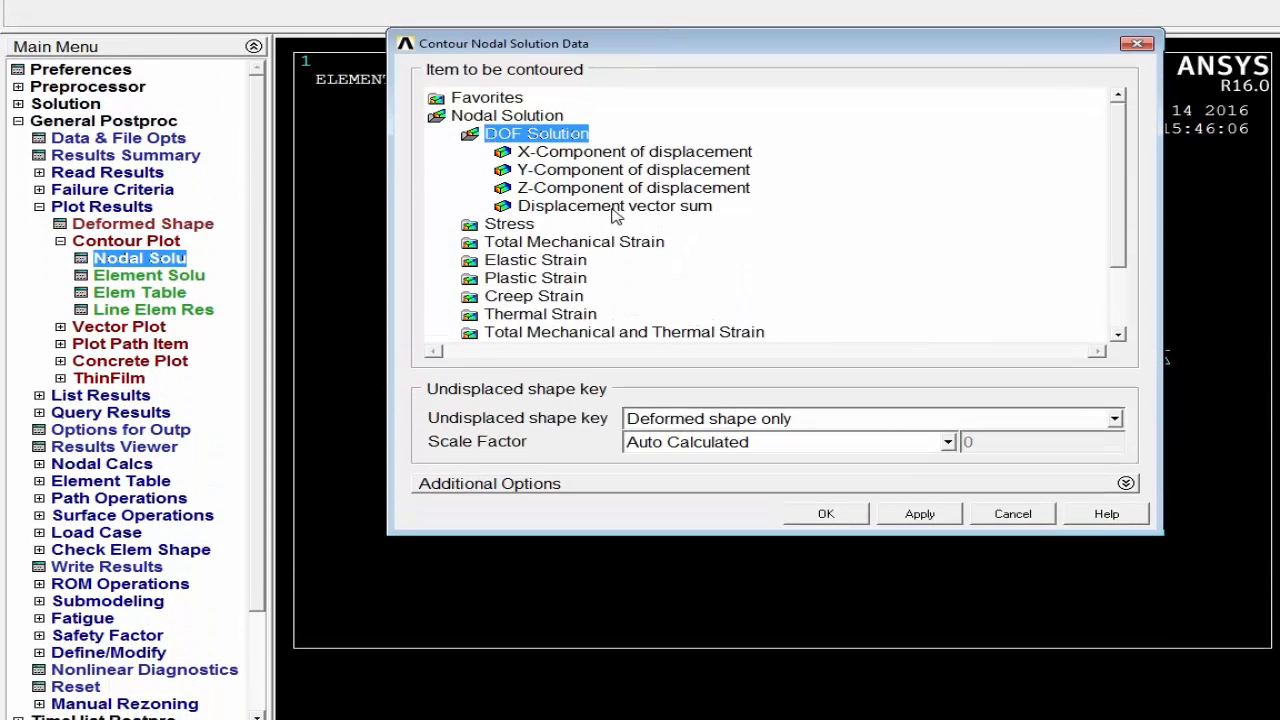
left_click(614, 206)
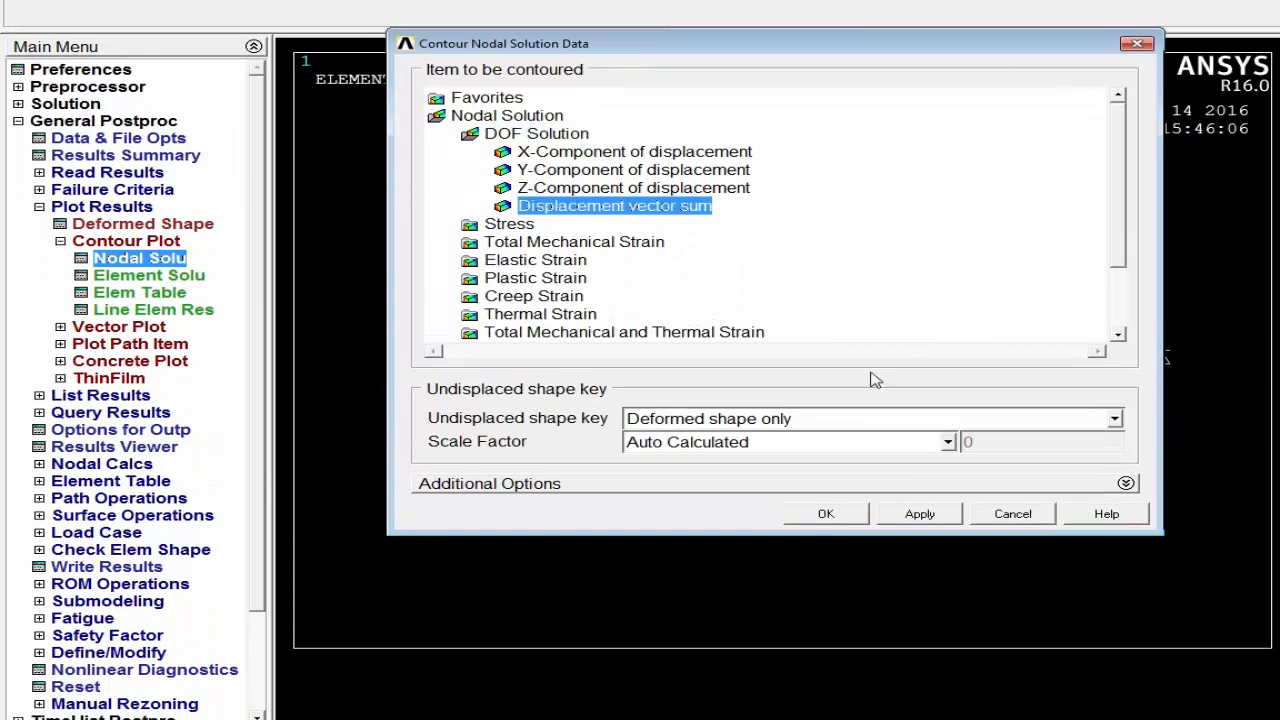
left_click(825, 514)
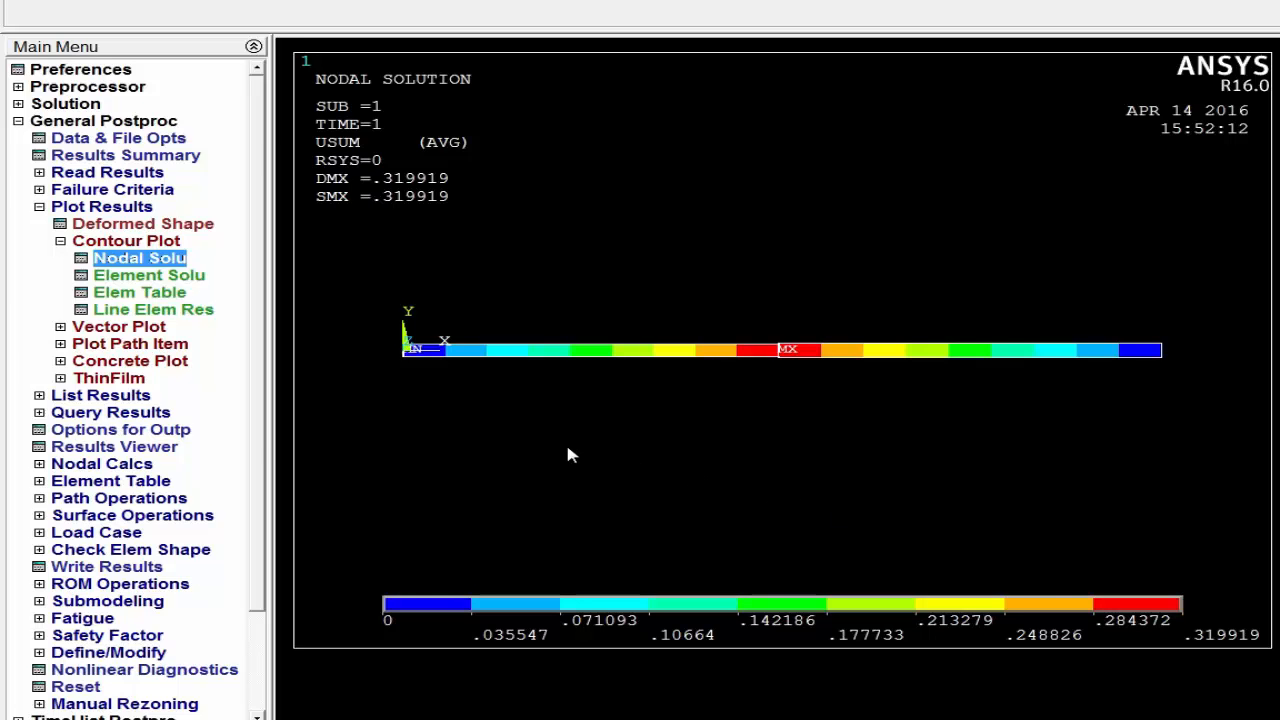
List the nodal solution's displacement vector sum and arrange the listing above the contour plot.
left_click(100, 396)
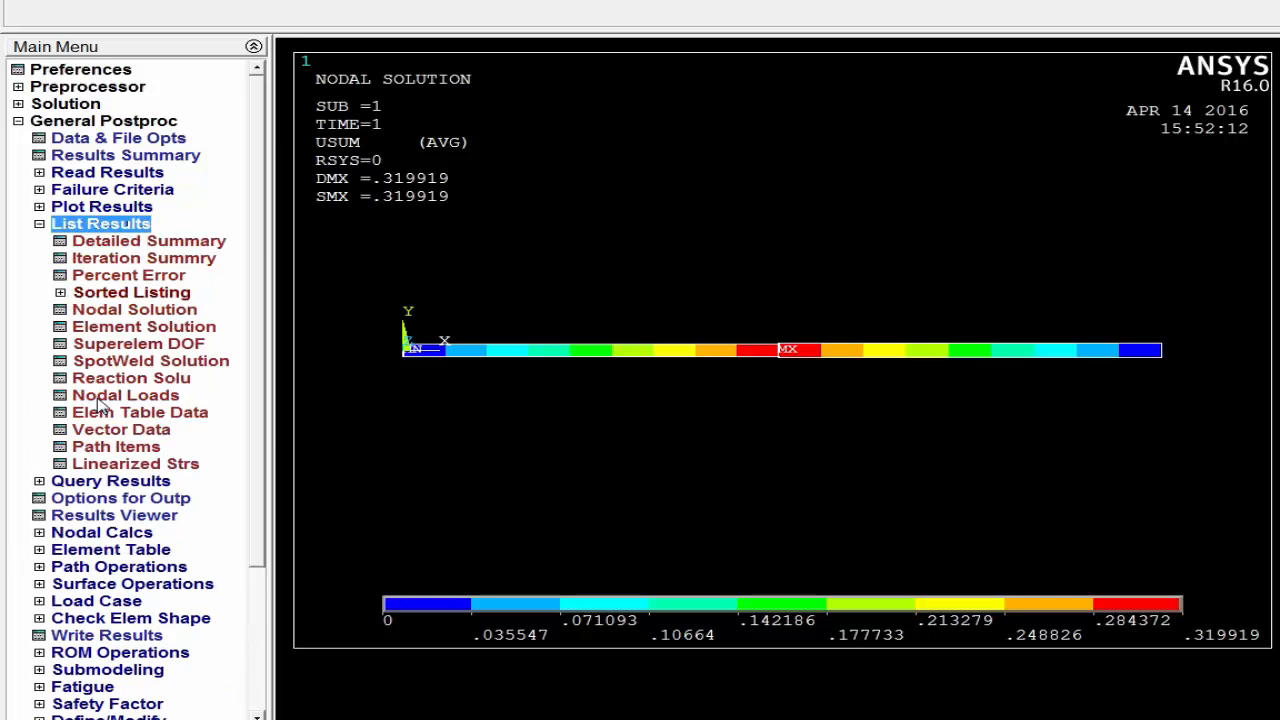
left_click(110, 318)
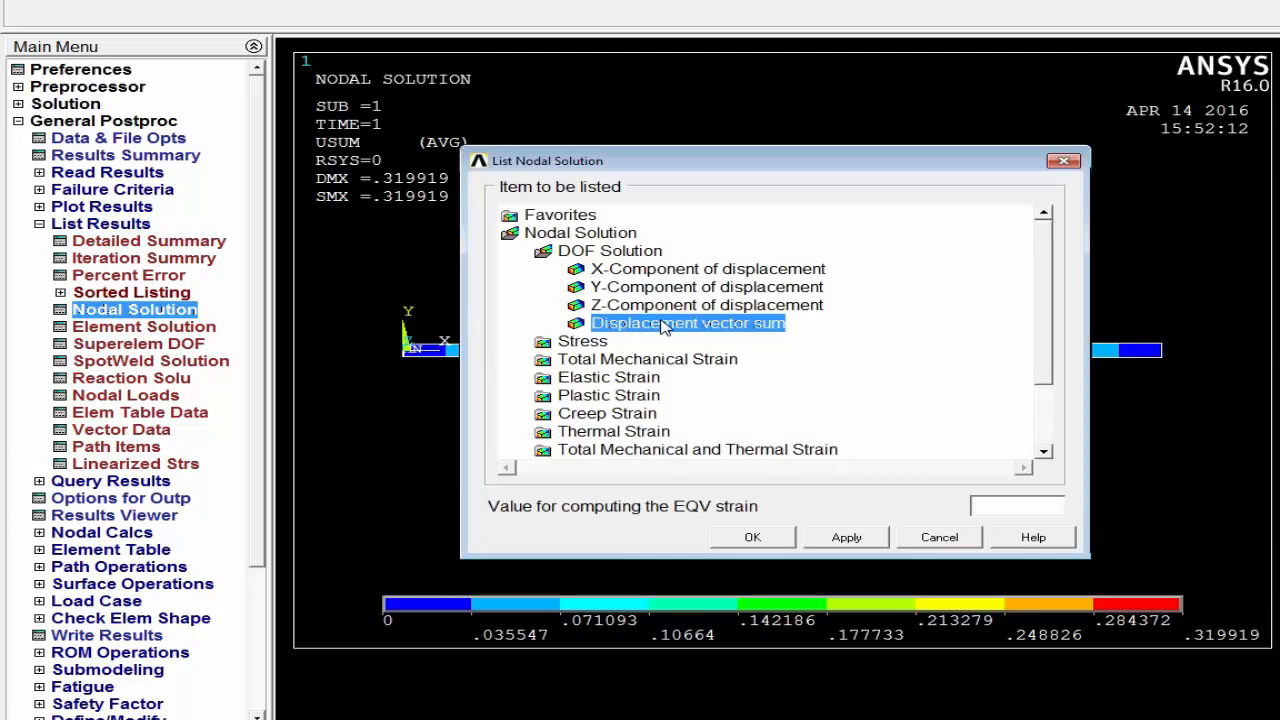
left_click(752, 537)
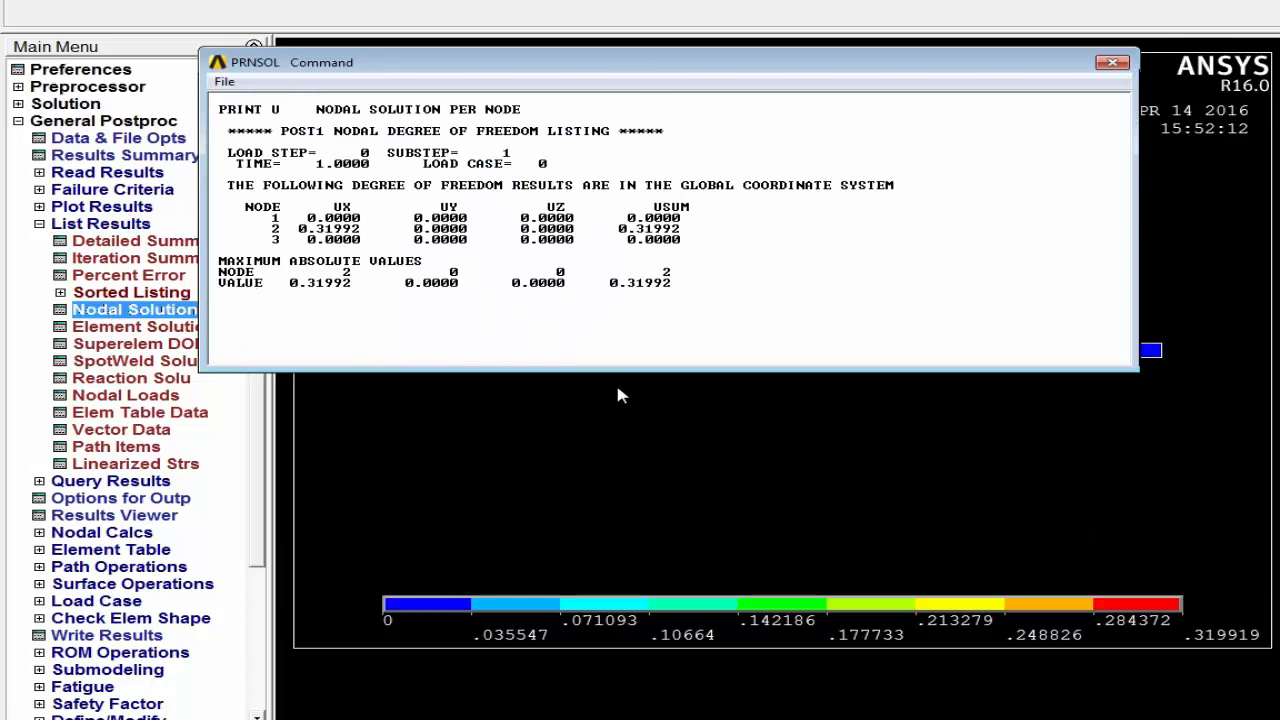
left_click_drag(610, 64, 686, 57)
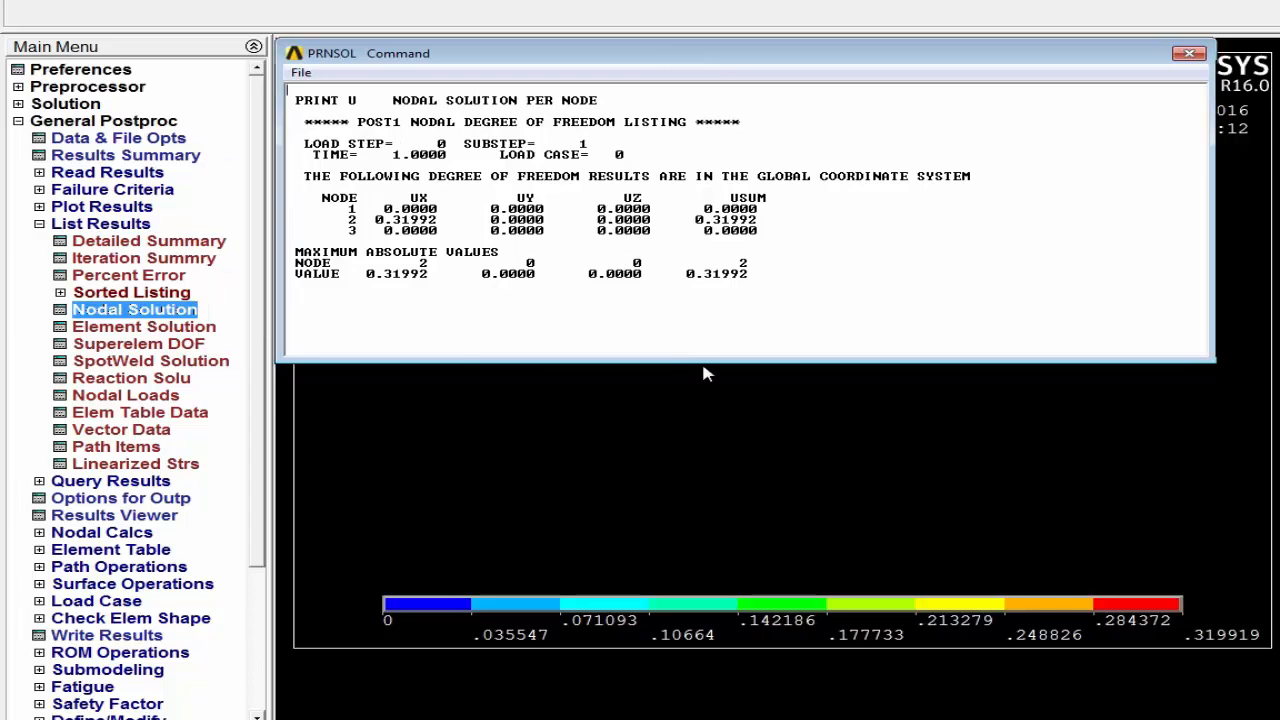
left_click_drag(702, 358, 704, 295)
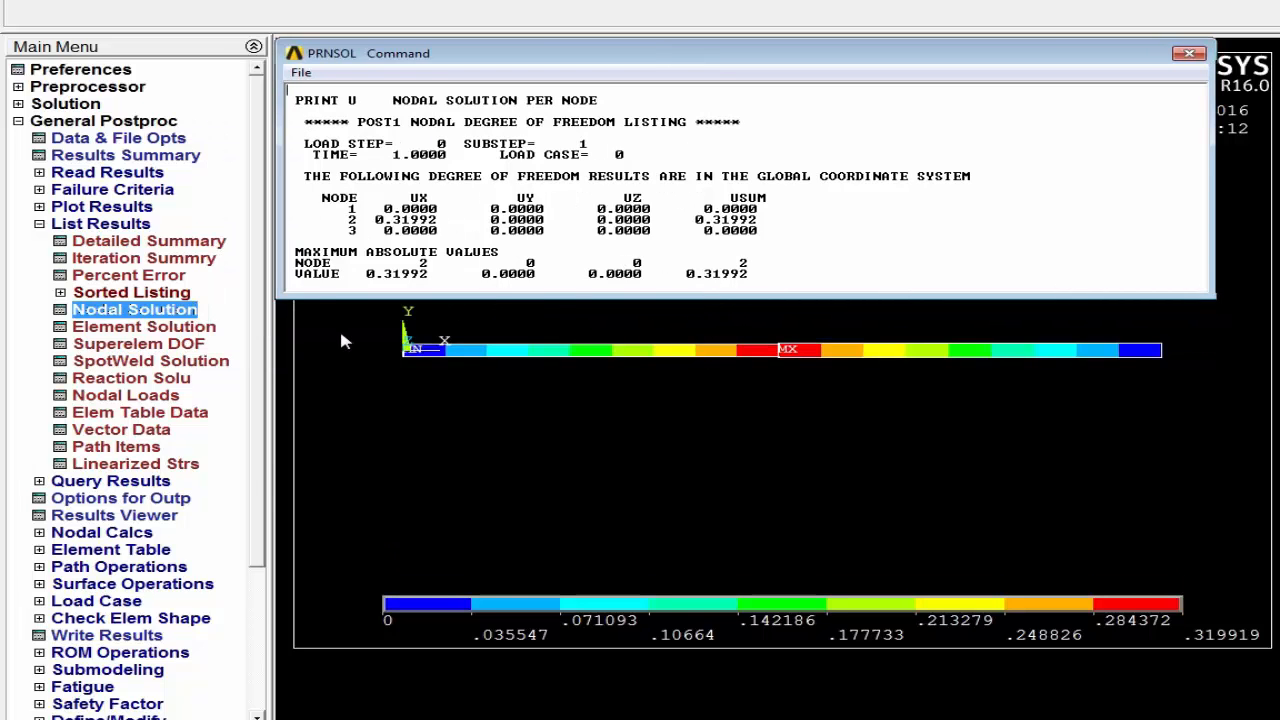
List the element solution's X-component of stress beneath the displacement listing for review, and close both listings.
left_click(168, 330)
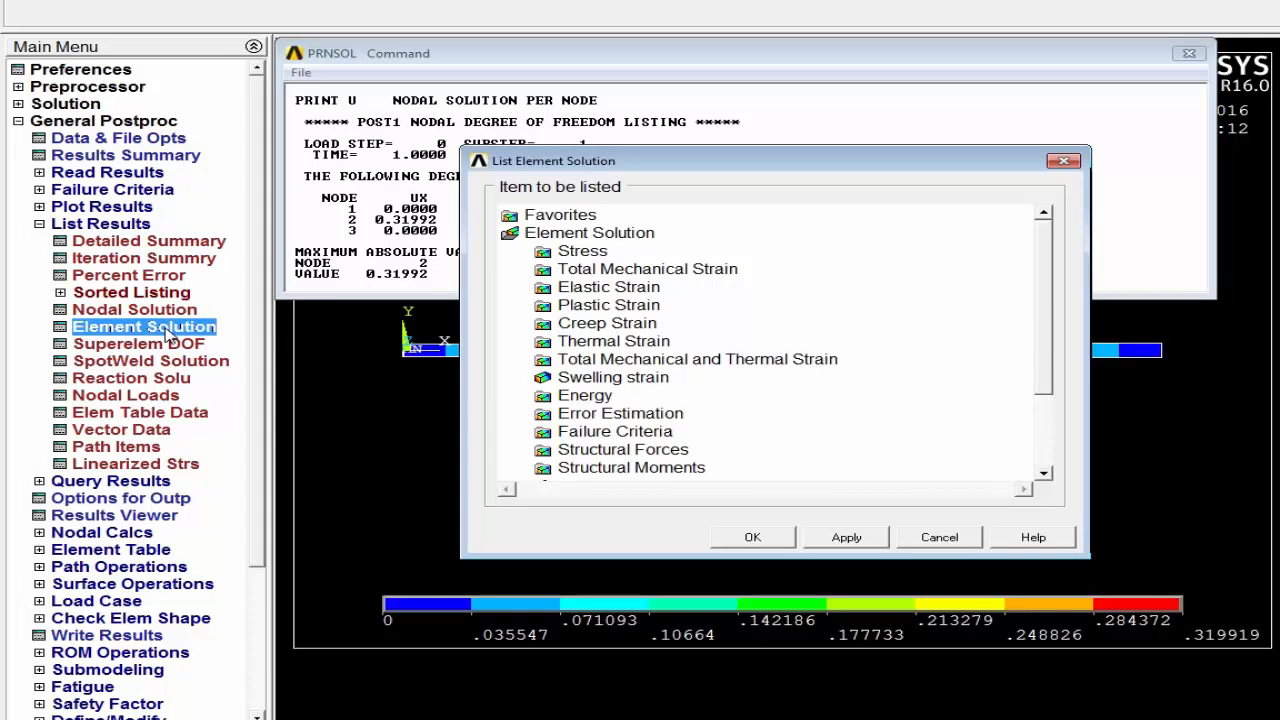
double_click(597, 255)
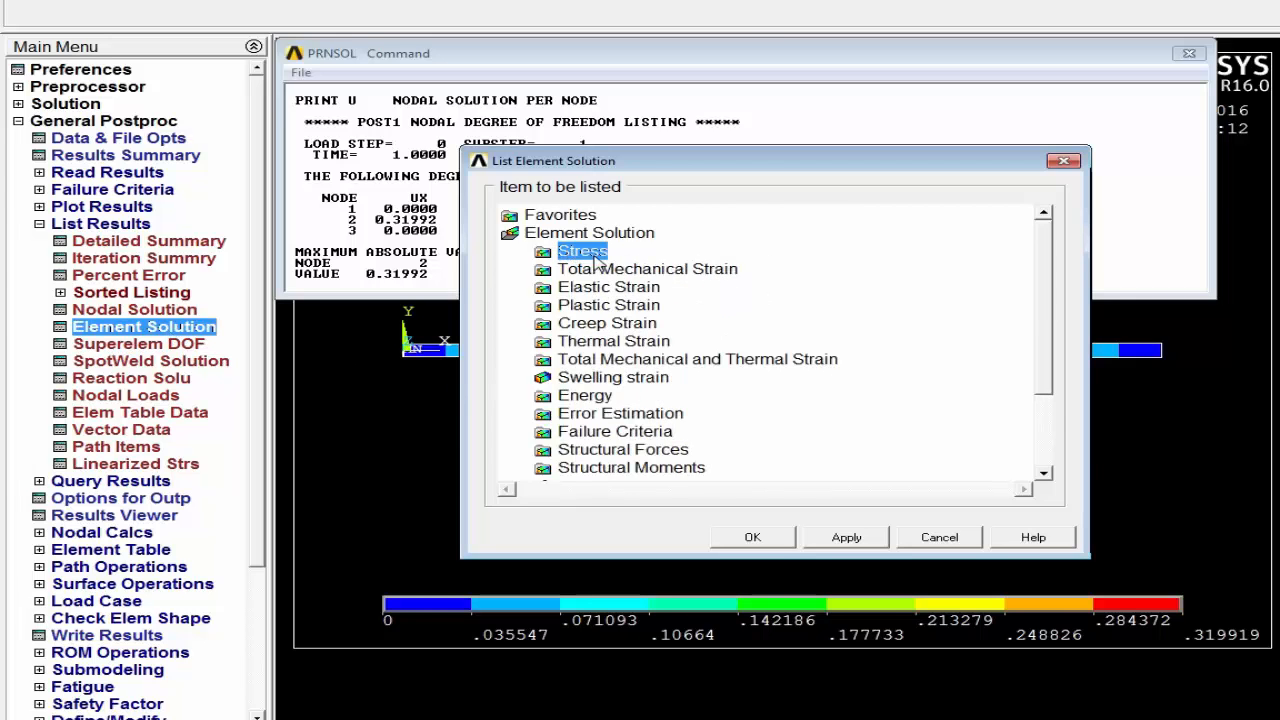
double_click(597, 257)
left_click(659, 273)
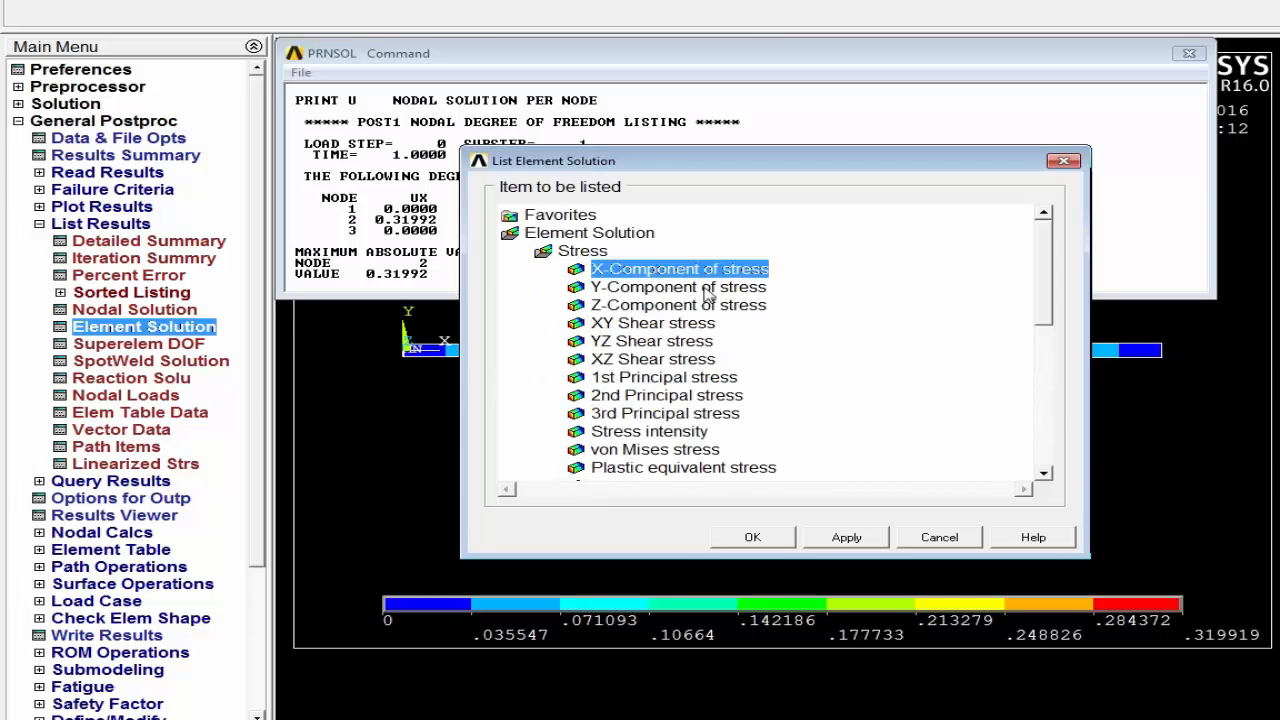
left_click(733, 538)
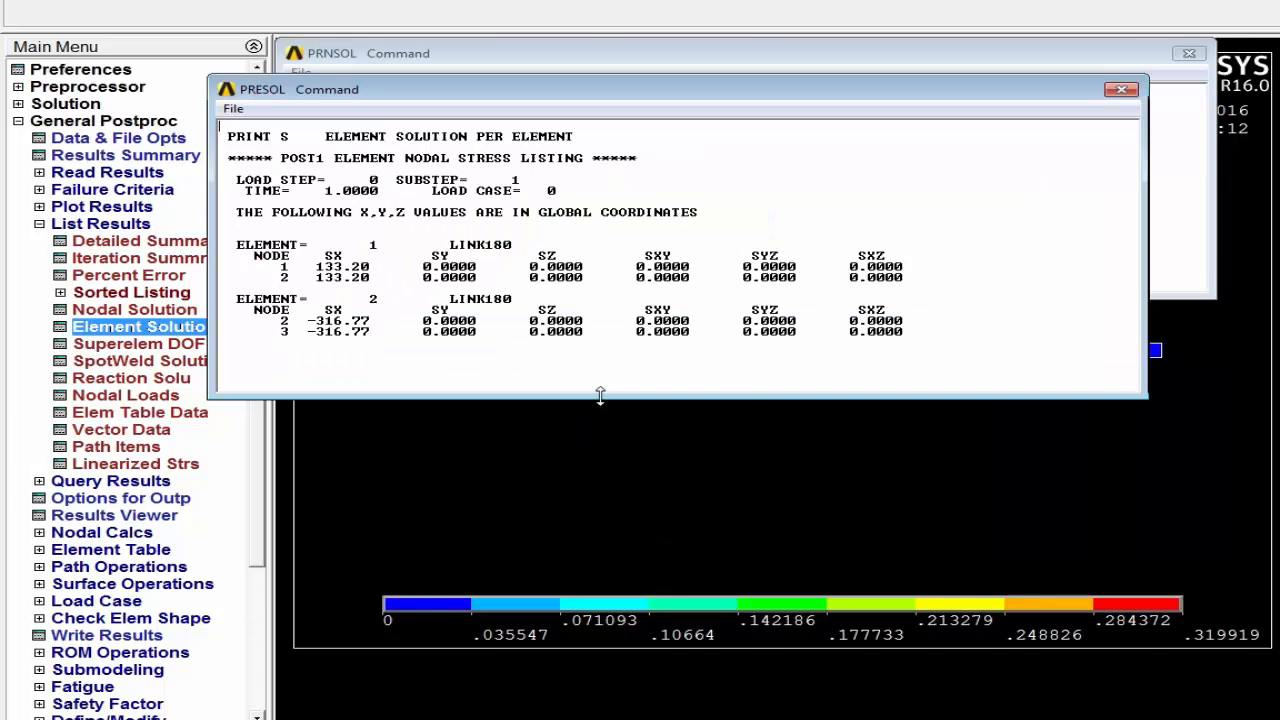
left_click_drag(598, 397, 597, 354)
left_click_drag(620, 96, 695, 312)
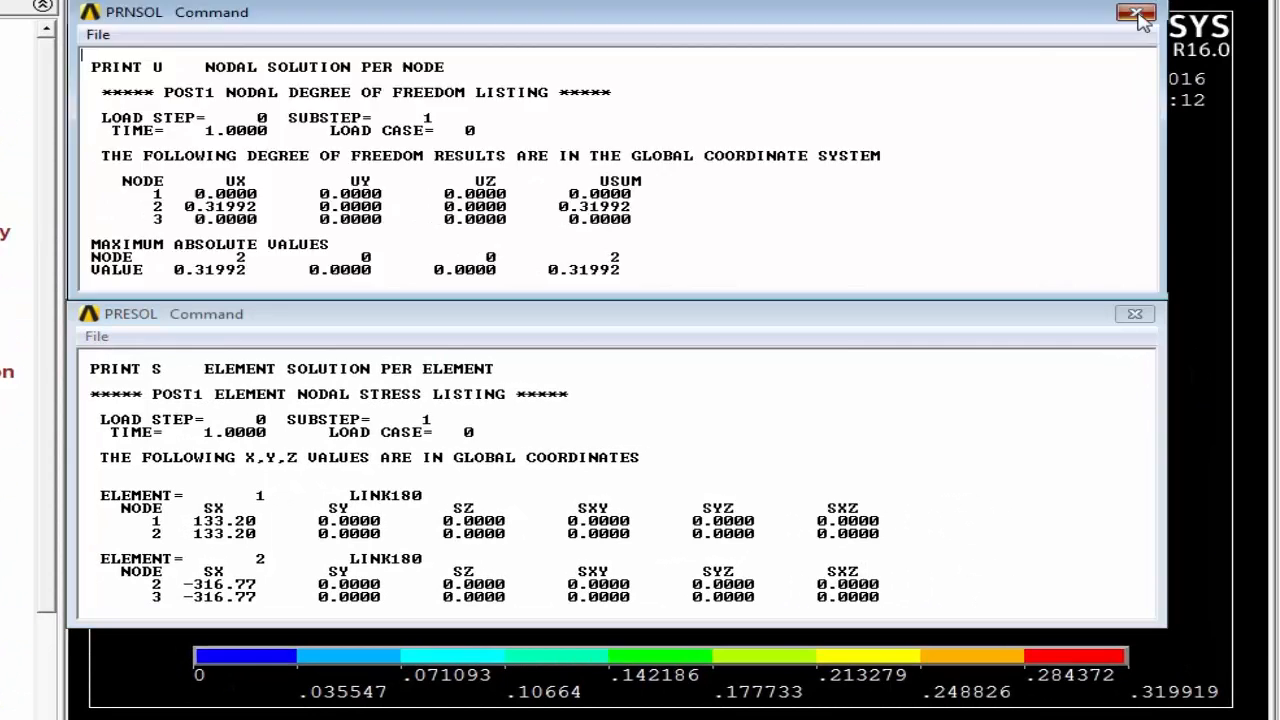
left_click(1136, 14)
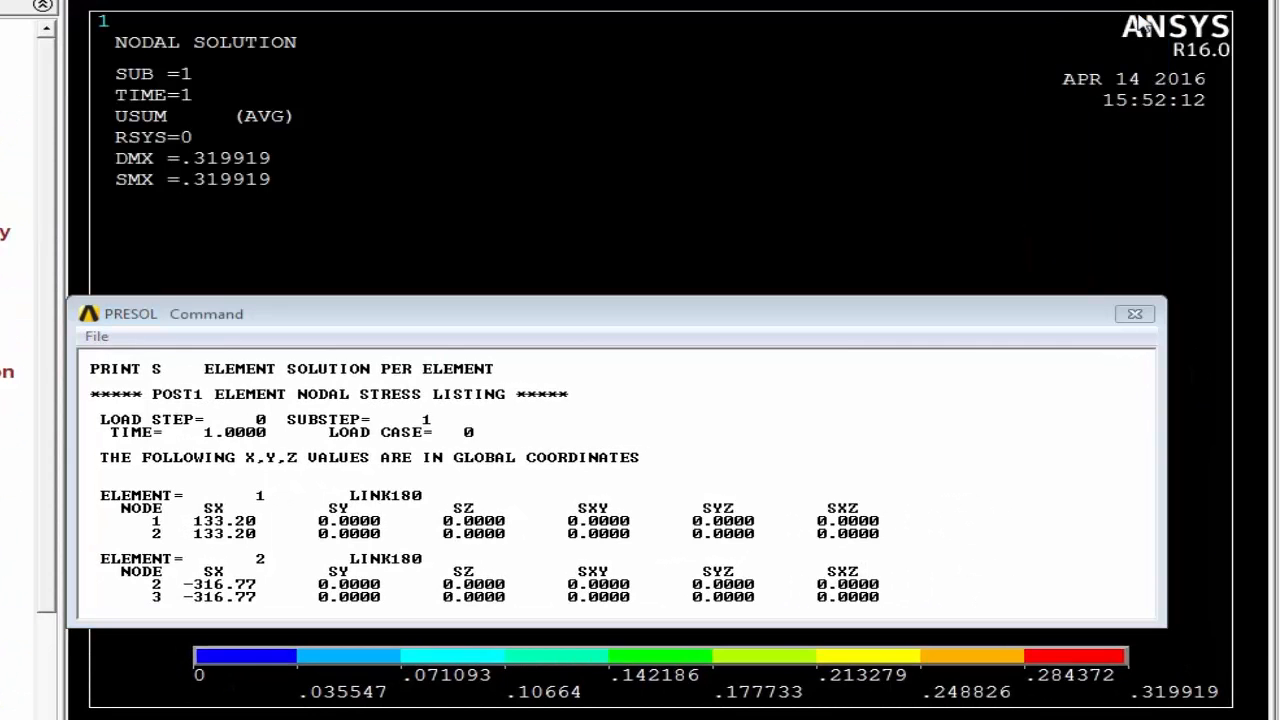
left_click(1135, 314)
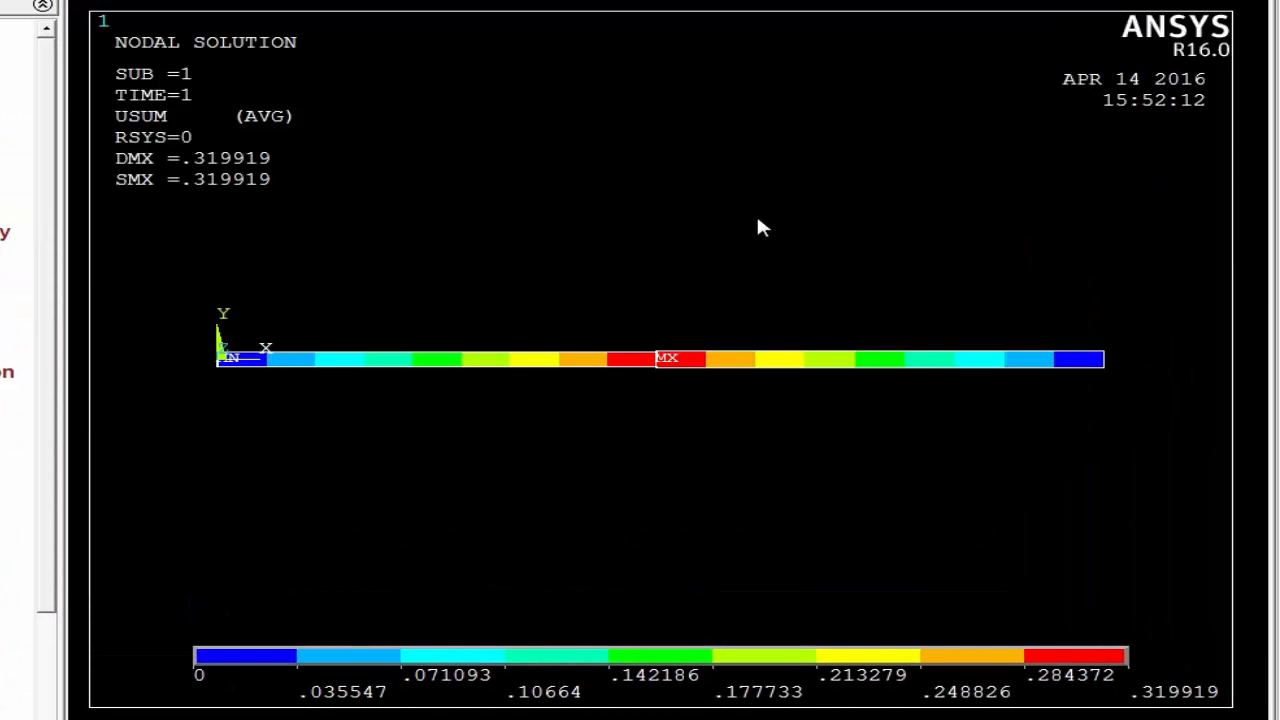